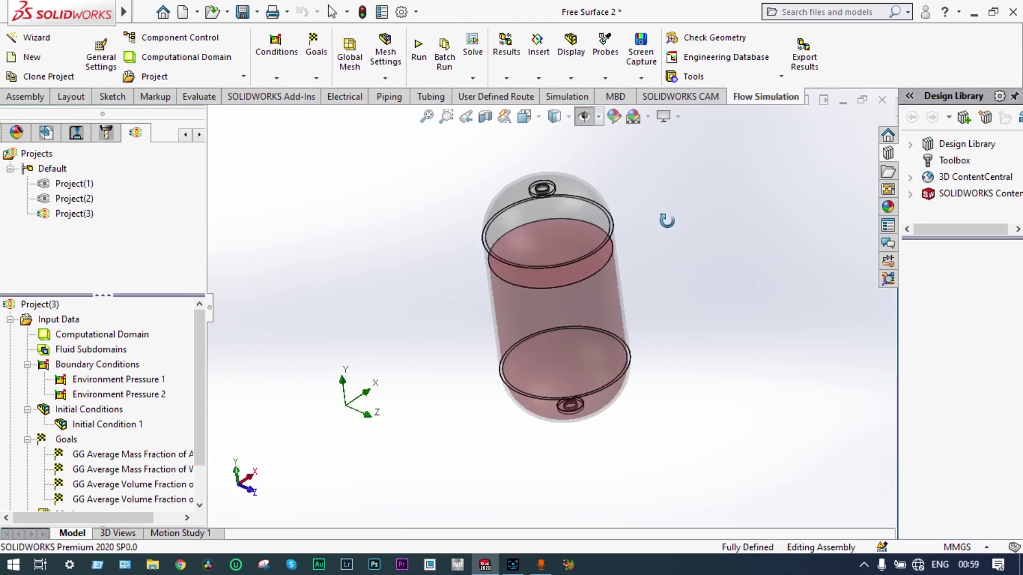
Examine the transparent bottle assembly and the liquid body inside it from several angles
middle_click_drag(667, 219, 697, 219)
scroll(586, 264, "down", 3)
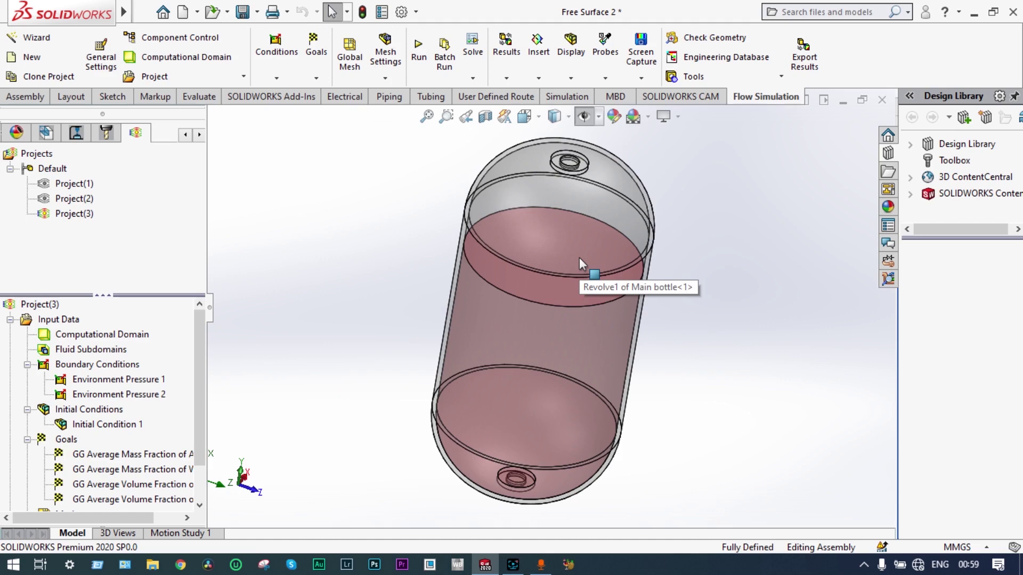
scroll(580, 257, "up", 2)
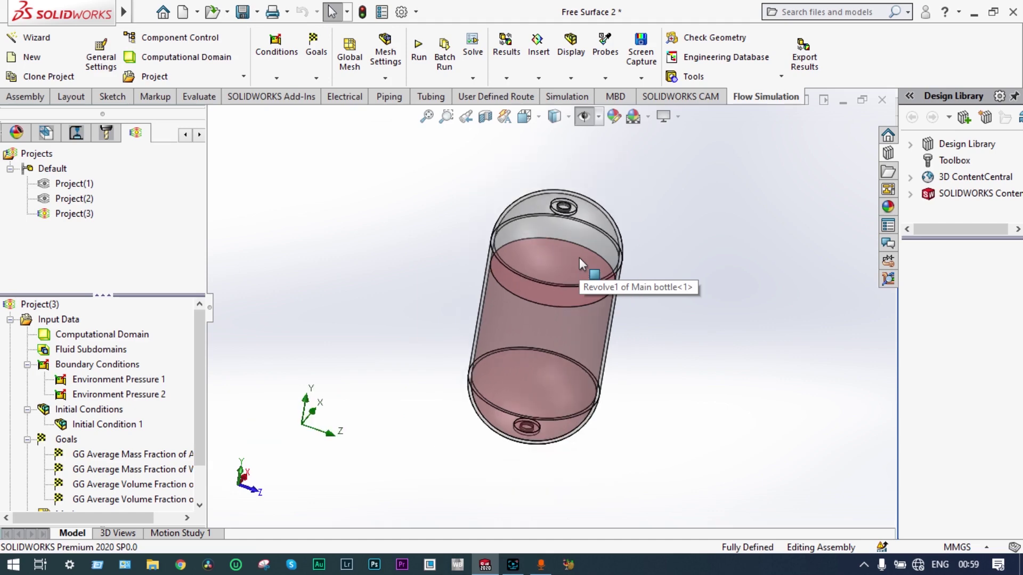
middle_click_drag(580, 257, 566, 230)
scroll(545, 255, "down", 3)
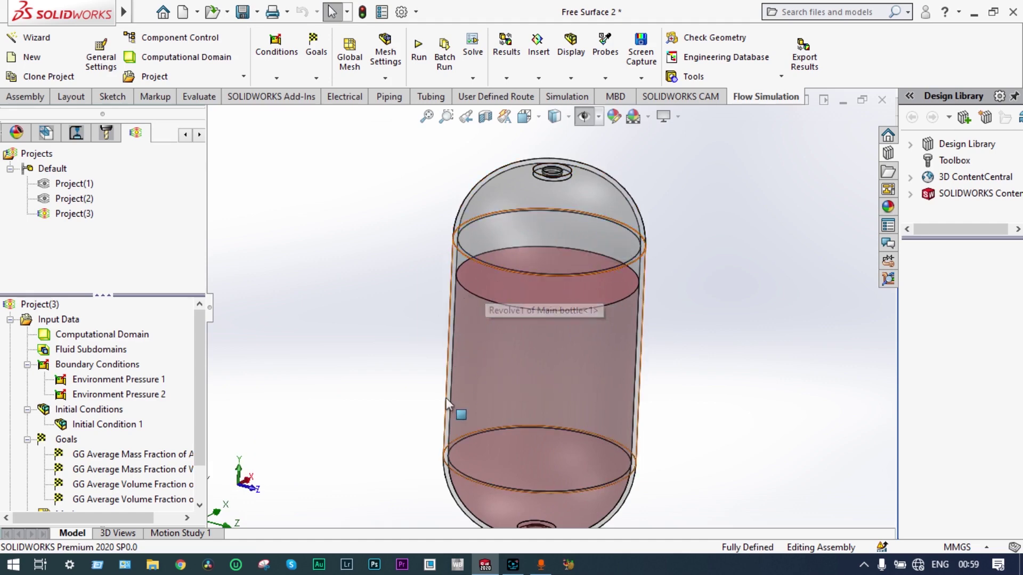
scroll(582, 381, "up", 2)
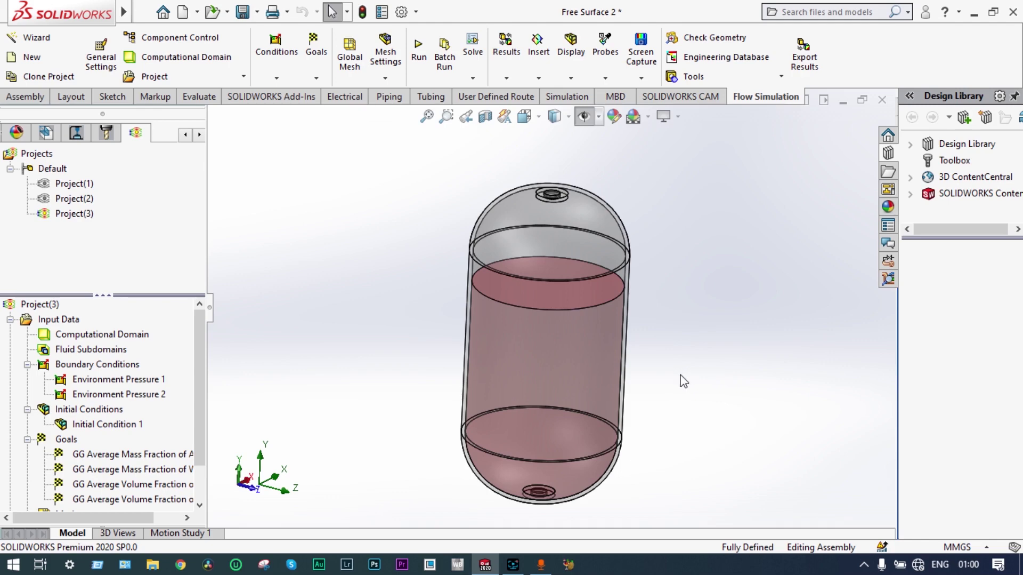
middle_click_drag(542, 253, 530, 252)
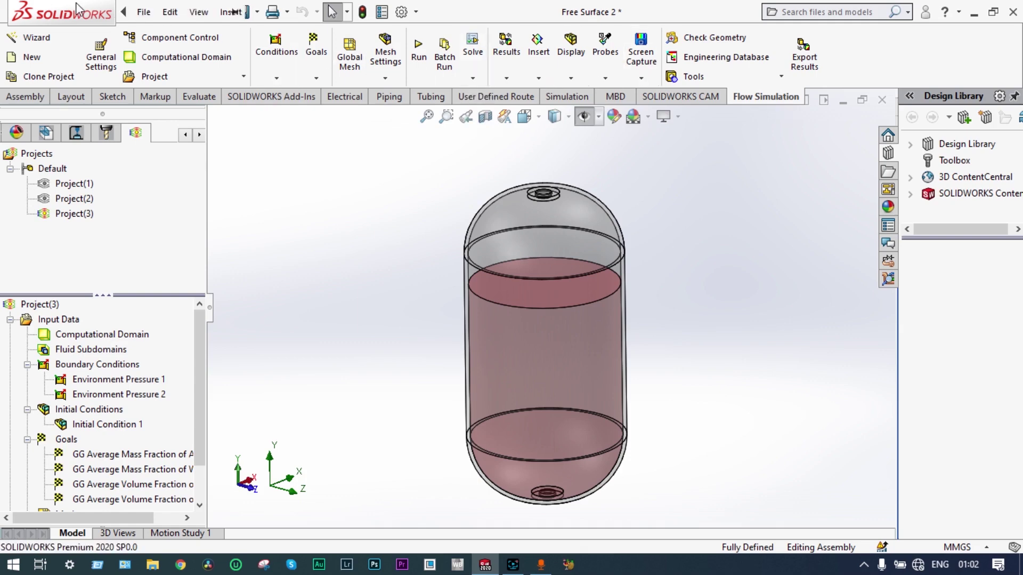
Start a new flow simulation project with the wizard, using SI units with temperature in °C
left_click(37, 45)
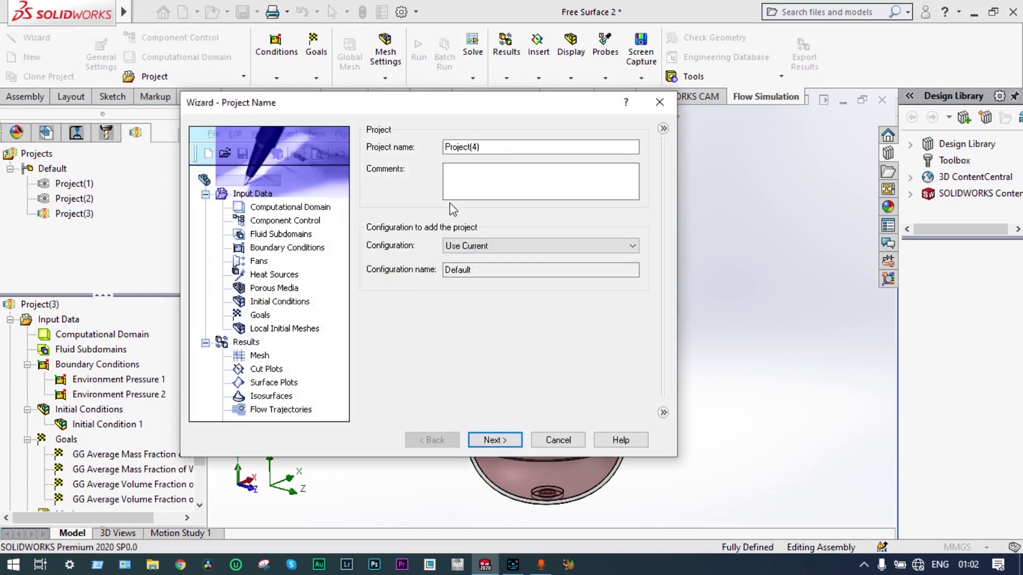
left_click(495, 439)
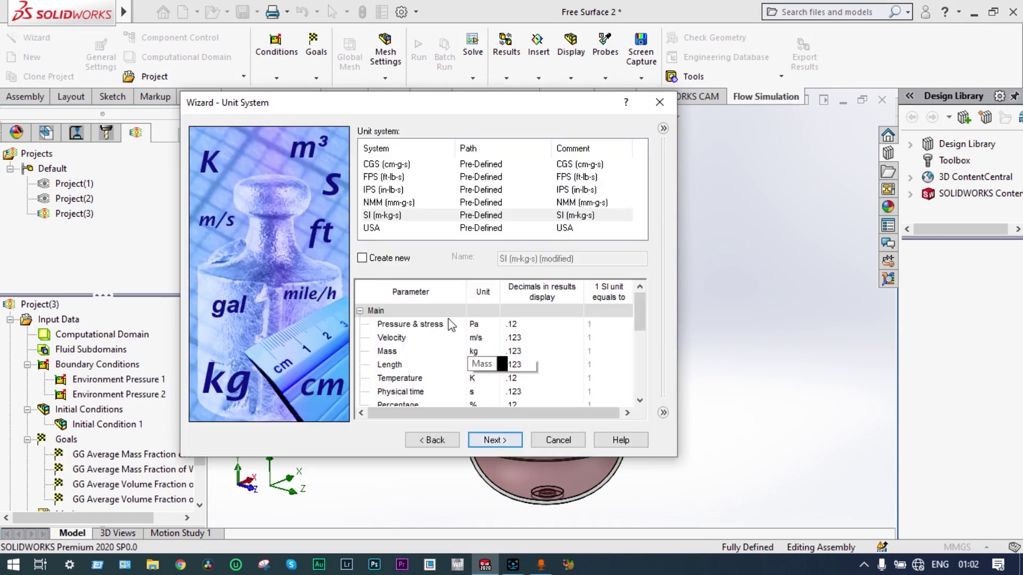
left_click(394, 216)
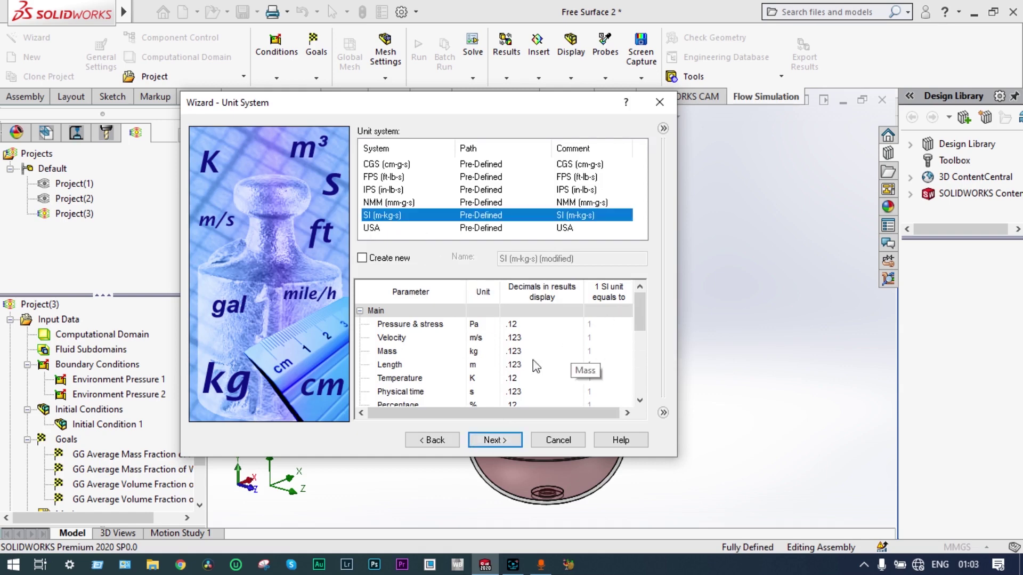
left_click(483, 379)
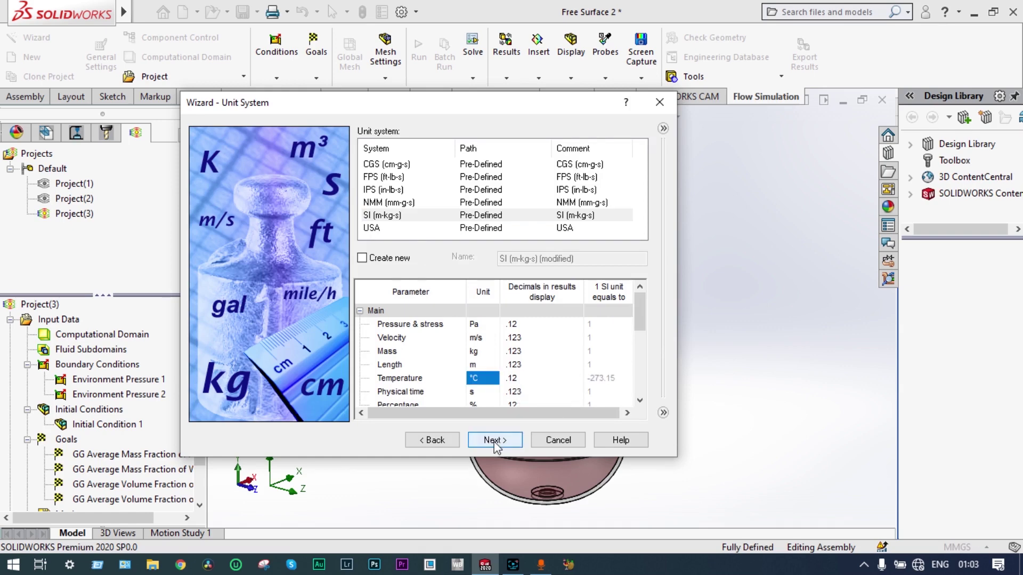
left_click(493, 441)
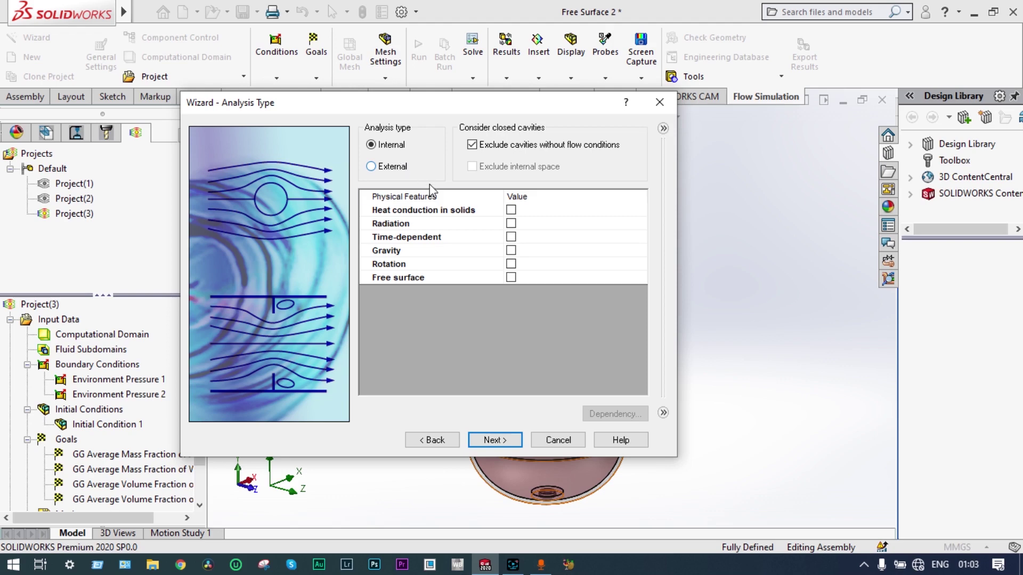
Make the internal analysis time-dependent with a total analysis time of 20 s and an output time step of 0.1 s
left_click(511, 236)
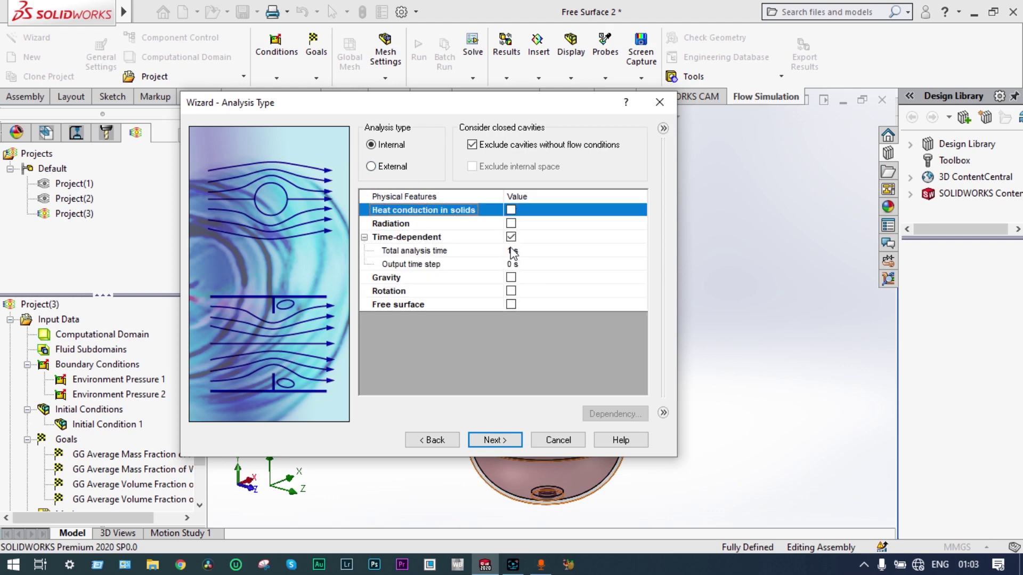
left_click(512, 250)
type("20")
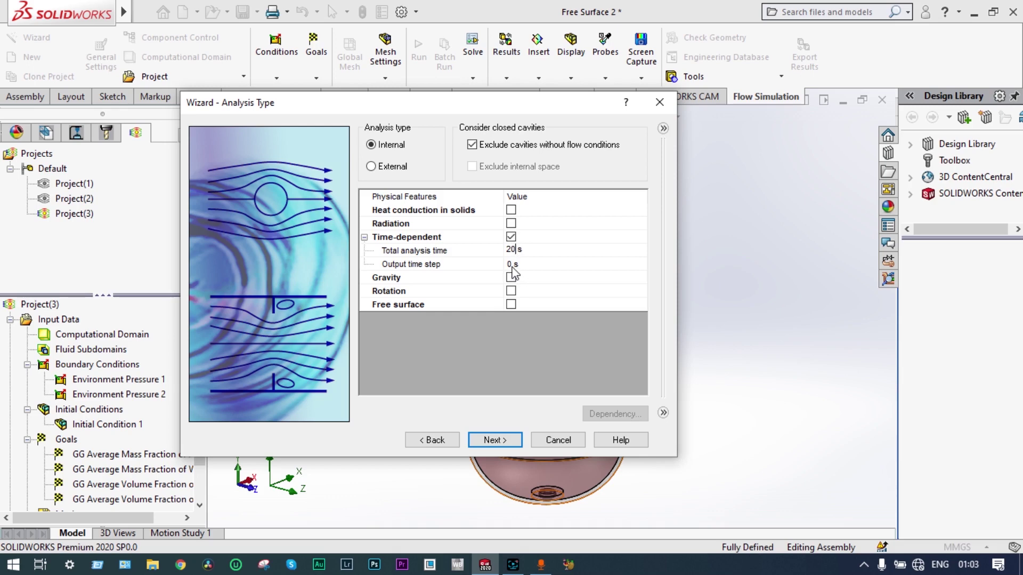
left_click(510, 264)
type("0.1")
Enable gravity with a Y component of -9.81 m/s^2 and a Z component of 0, and turn on the free surface feature
left_click(511, 277)
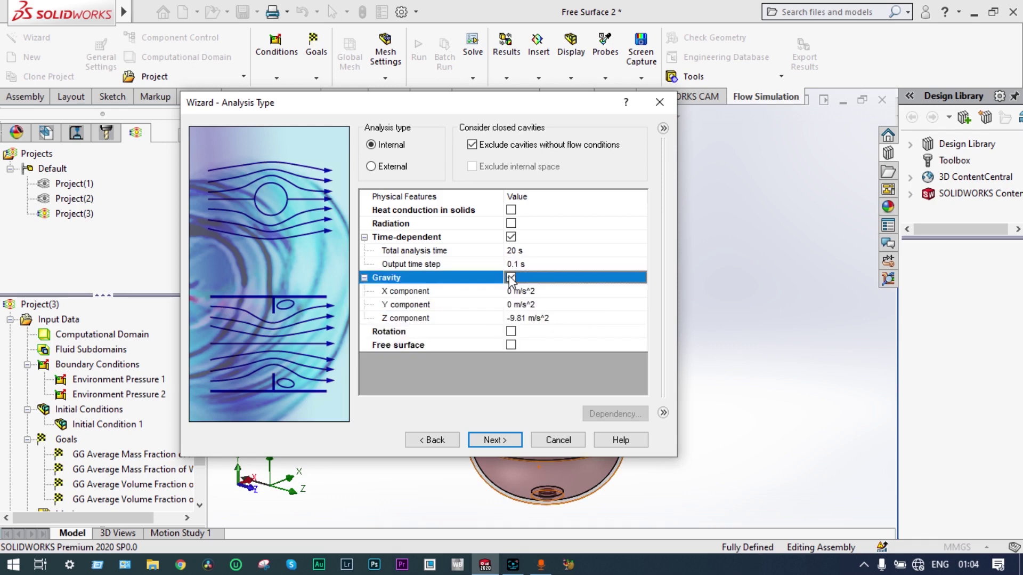
left_click_drag(476, 110, 744, 68)
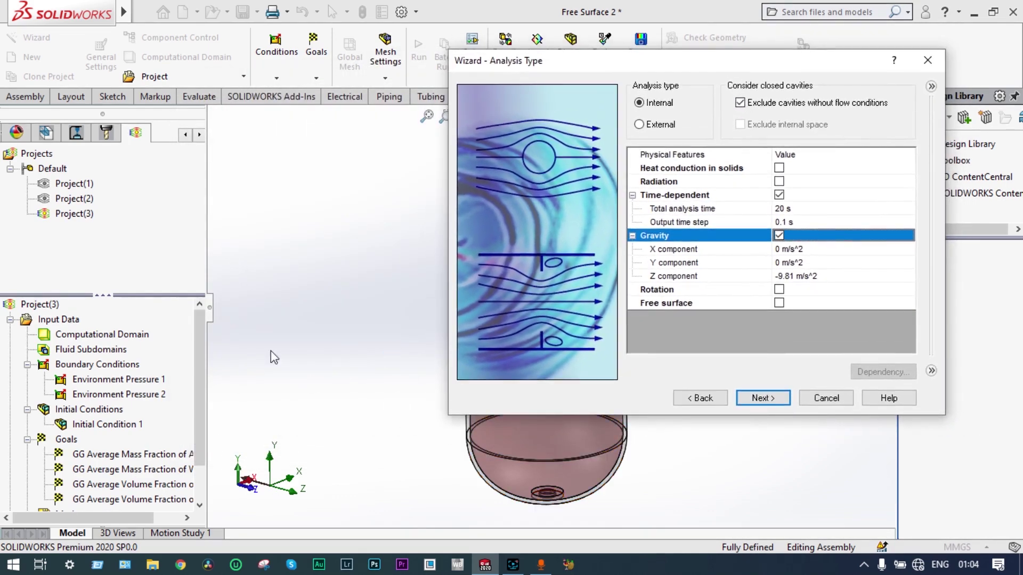
left_click(788, 267)
left_click(788, 276)
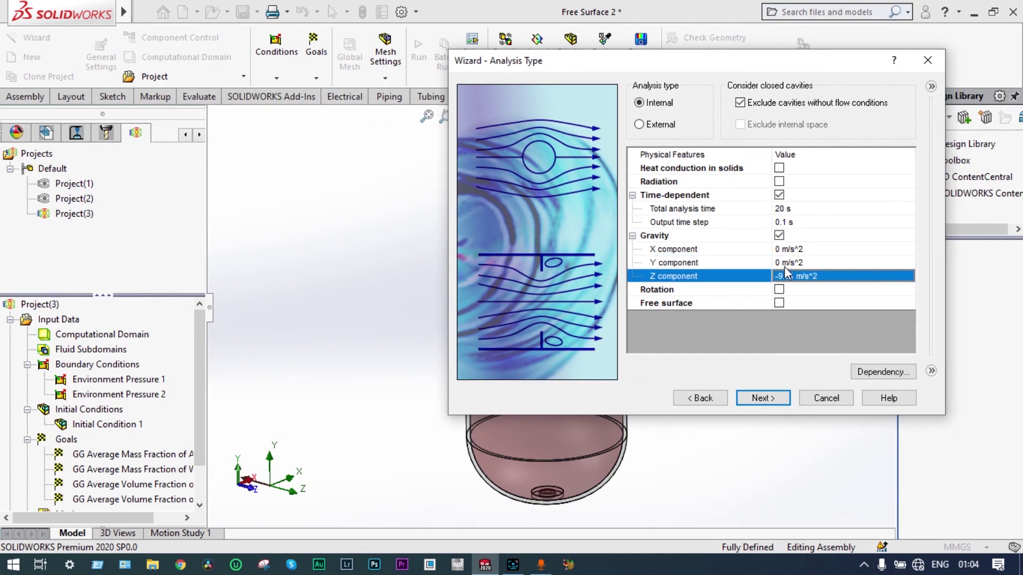
left_click(788, 262)
type("-9")
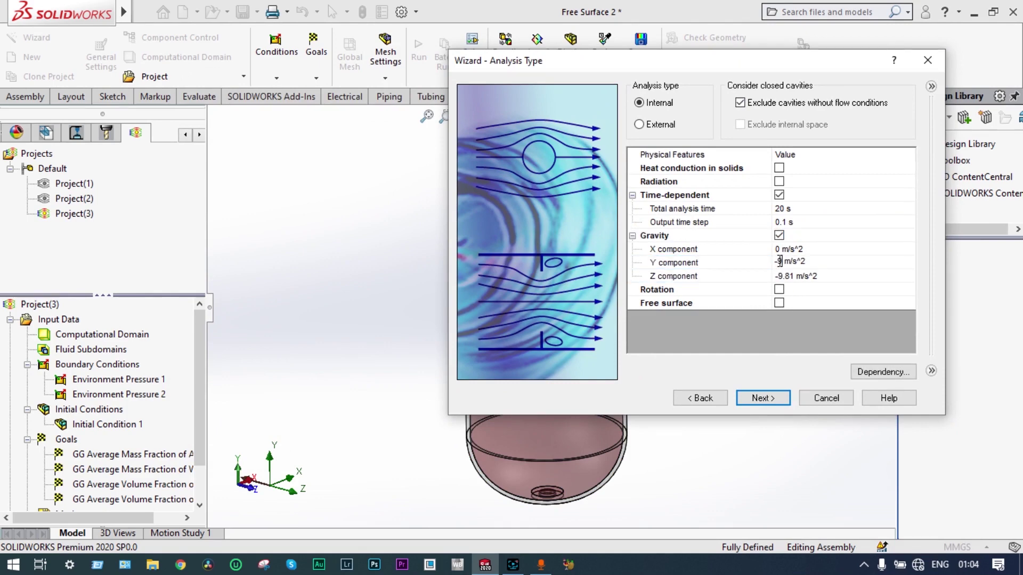
type(".81")
left_click(782, 277)
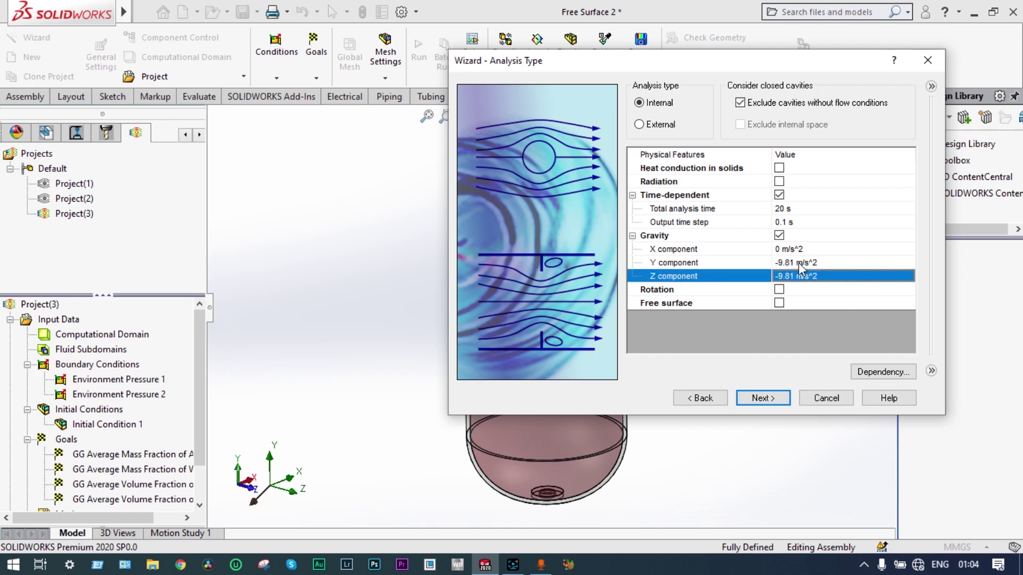
type("0")
key("Return")
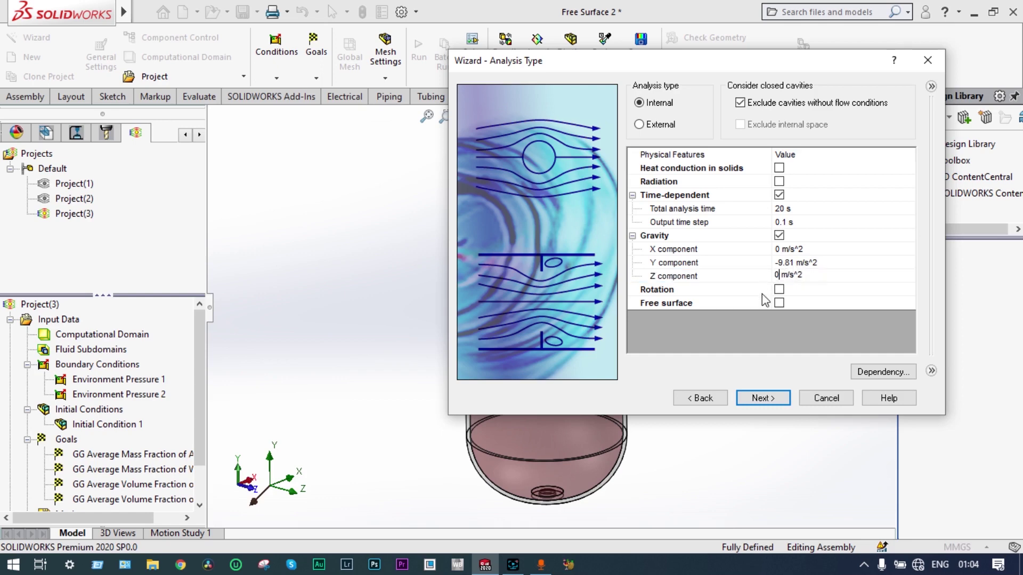
left_click(779, 302)
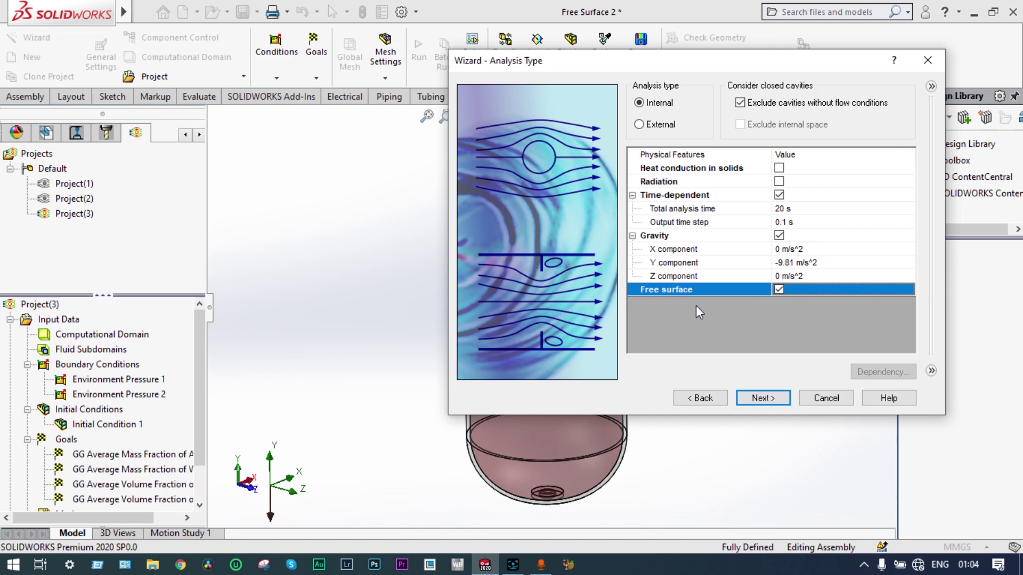
left_click(766, 399)
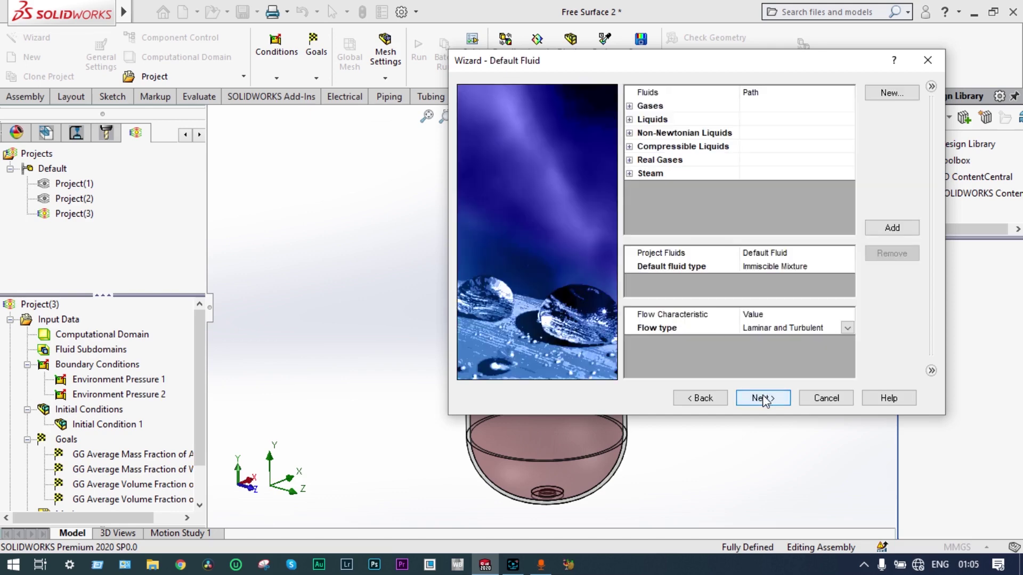
Add the predefined gas Air and the predefined liquid Water to the project fluids, with both enabled as default fluids
left_click(631, 106)
double_click(662, 147)
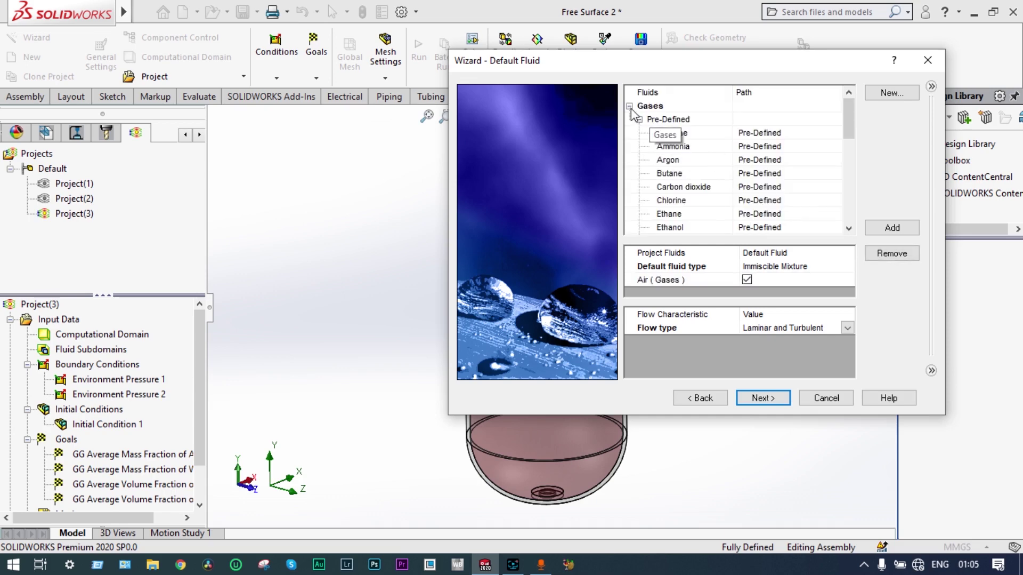
left_click(630, 106)
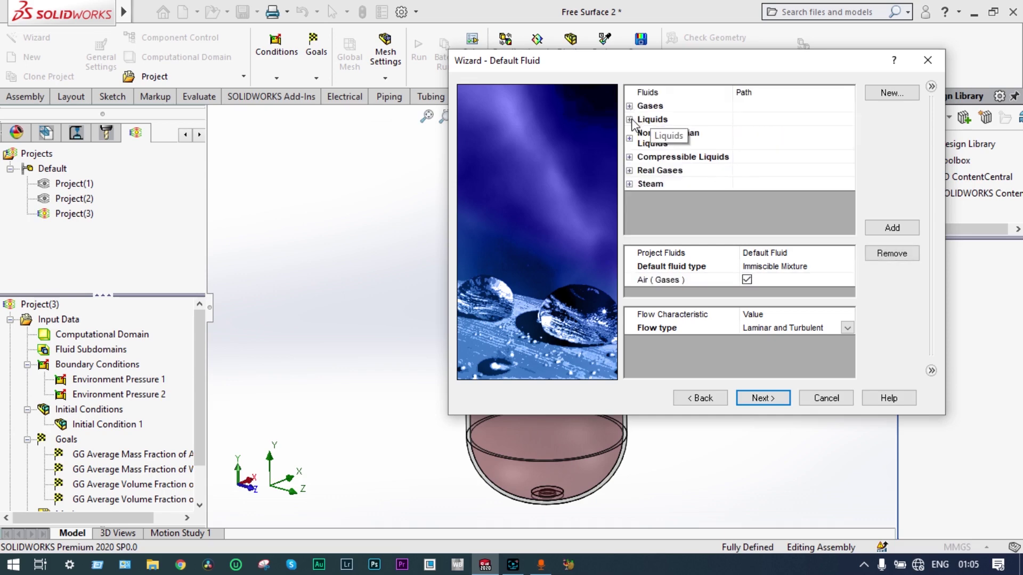
left_click(630, 119)
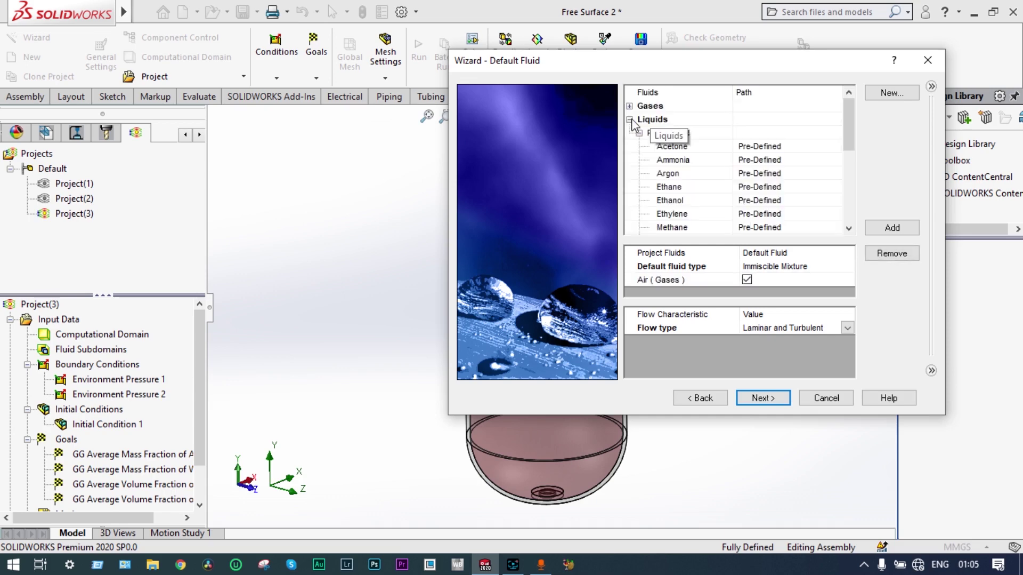
left_click(848, 228)
left_click(848, 228)
left_click(849, 228)
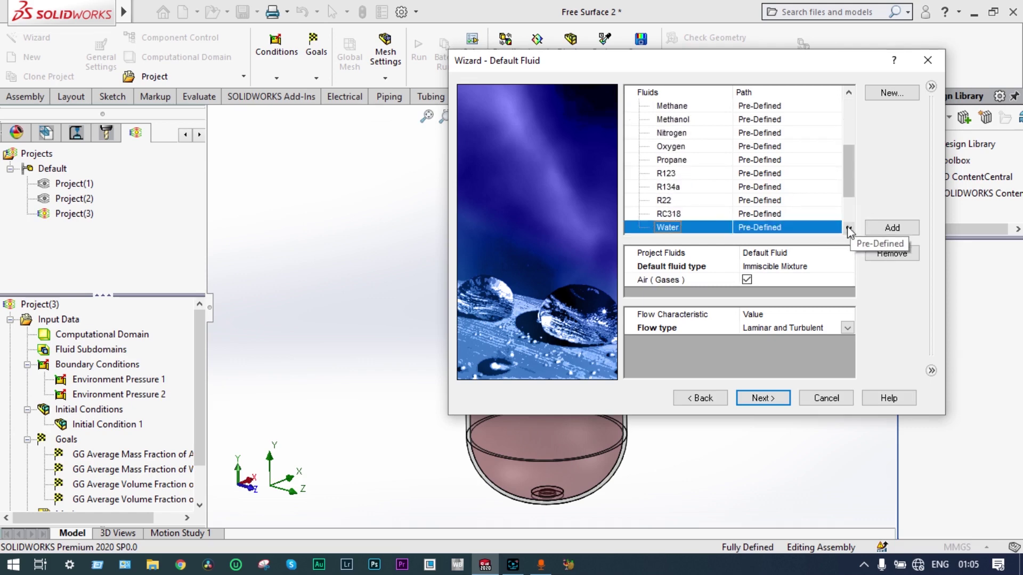
left_click(848, 228)
double_click(719, 214)
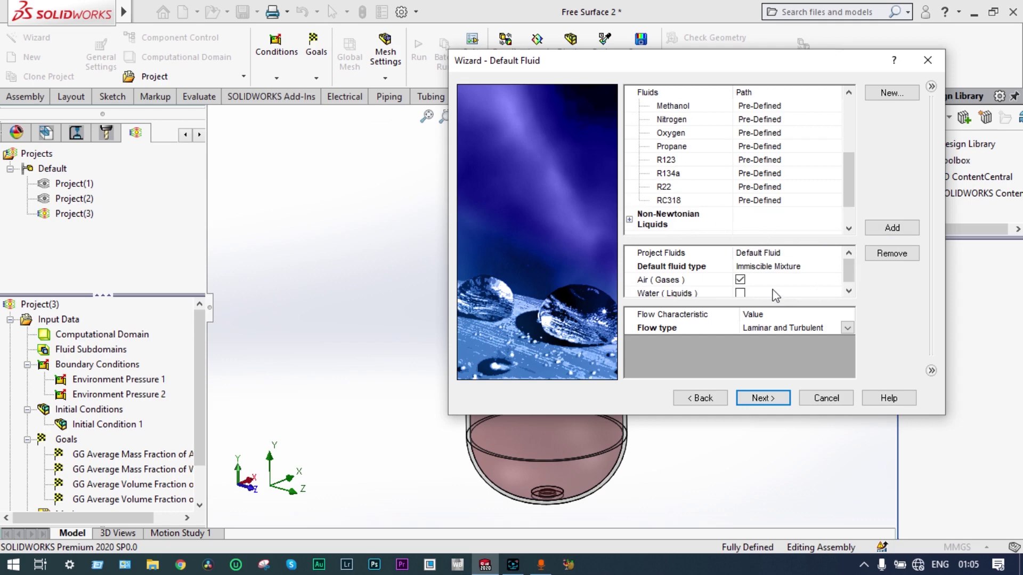
left_click(741, 291)
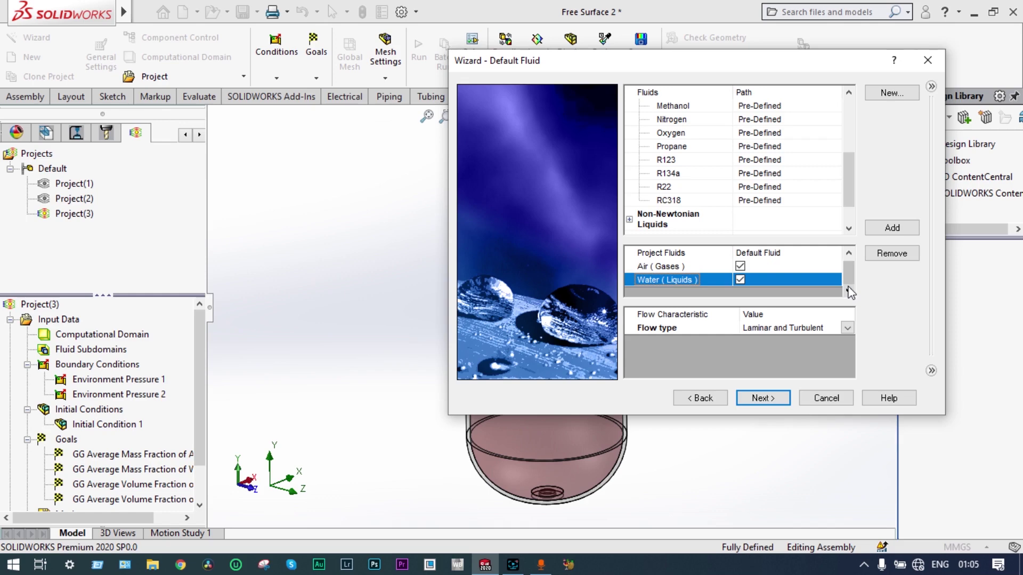
Finish the project with the default wall conditions and Air as initial fluid, and hide the computational domain in the model view
left_click(771, 400)
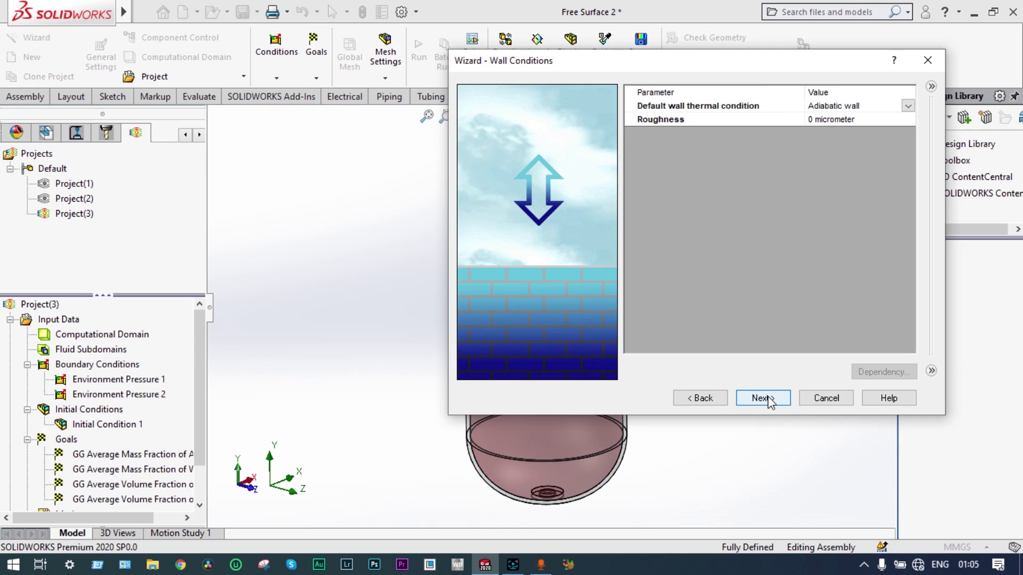
left_click(771, 399)
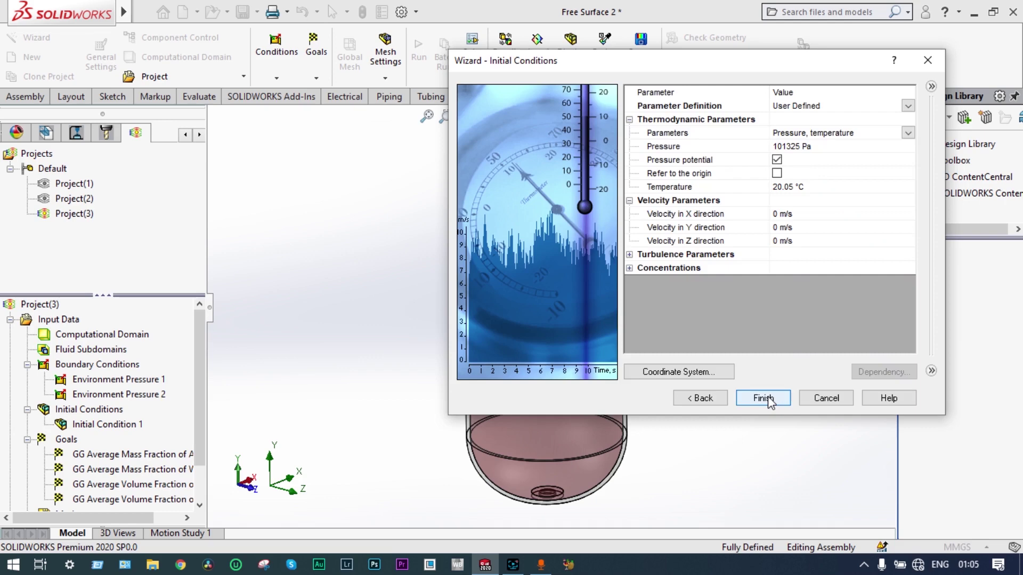
left_click(630, 267)
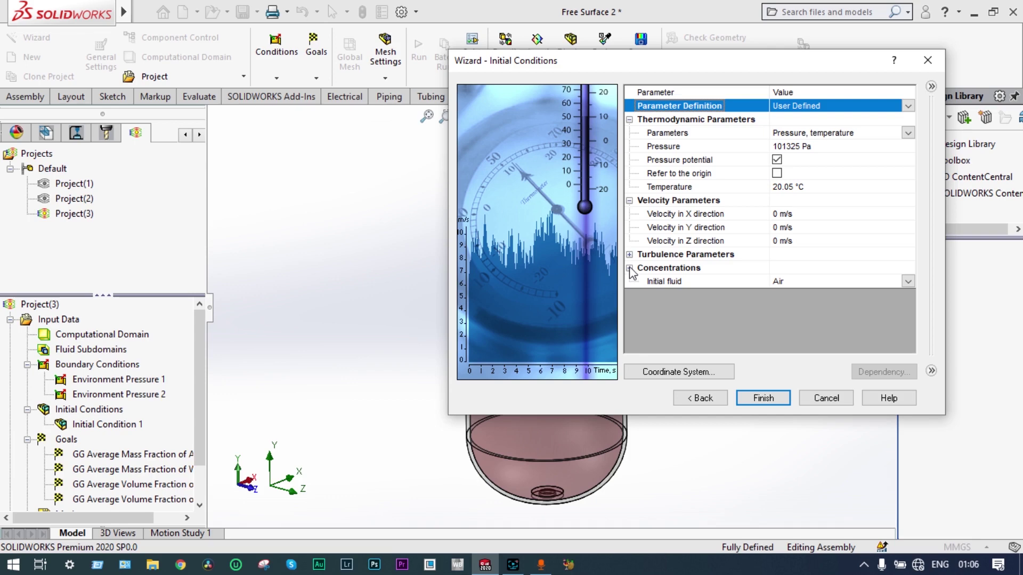
left_click(768, 397)
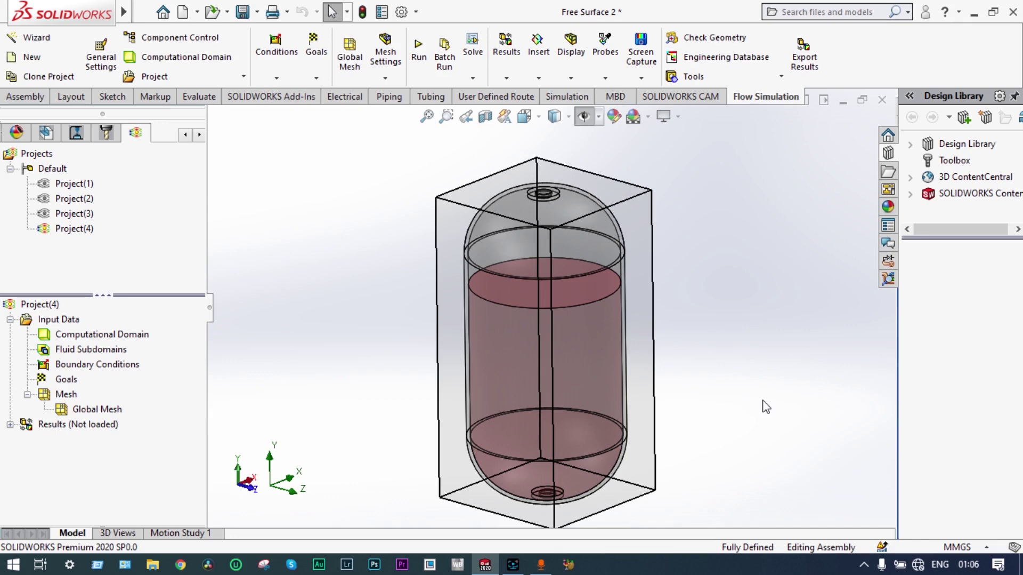
right_click(141, 334)
left_click(181, 364)
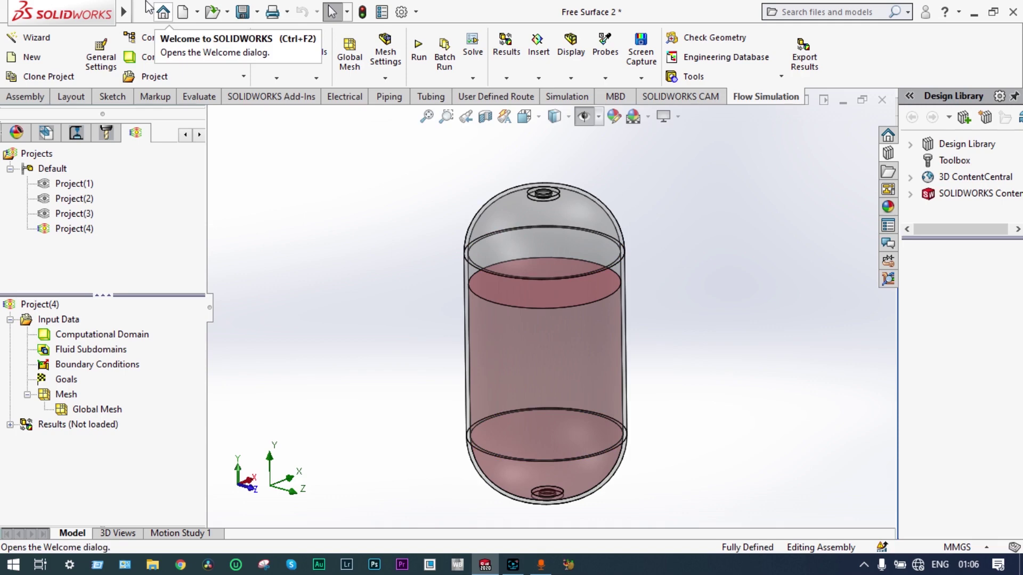
Start an initial condition on the liquid body Part6 with its solid components disabled
left_click(264, 12)
mouse_move(281, 84)
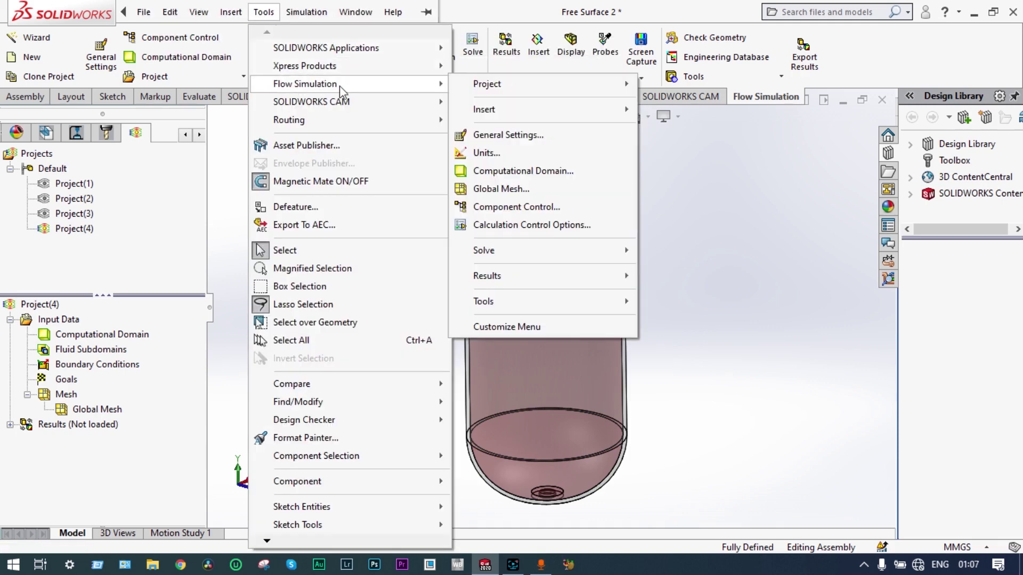
mouse_move(467, 113)
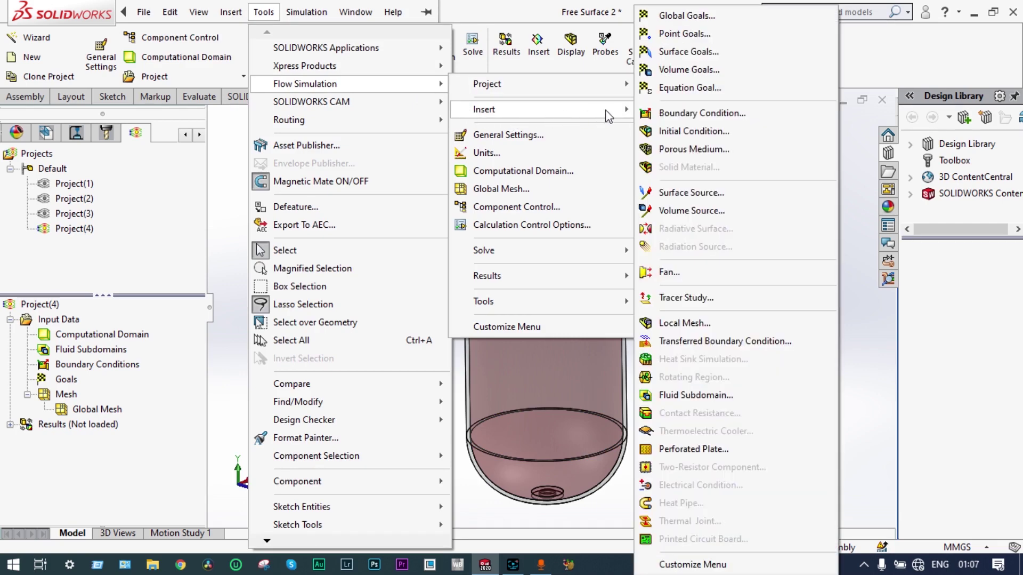
left_click(672, 131)
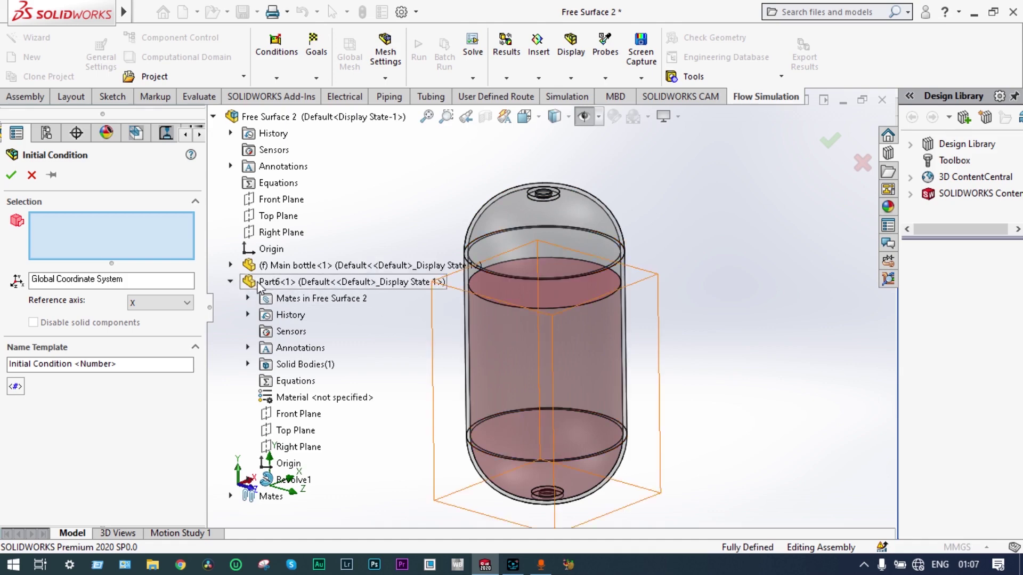
left_click(258, 283)
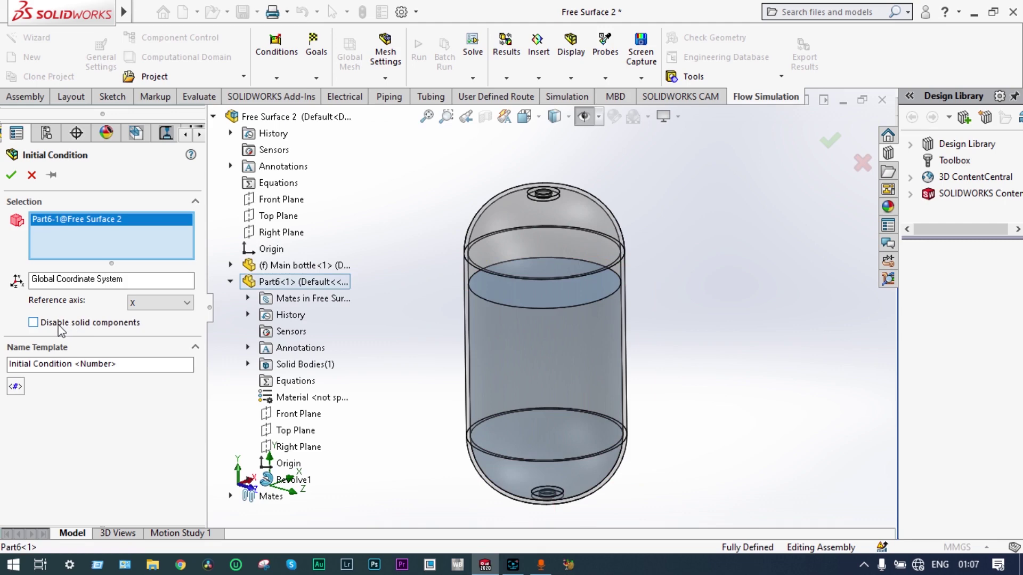
left_click(33, 322)
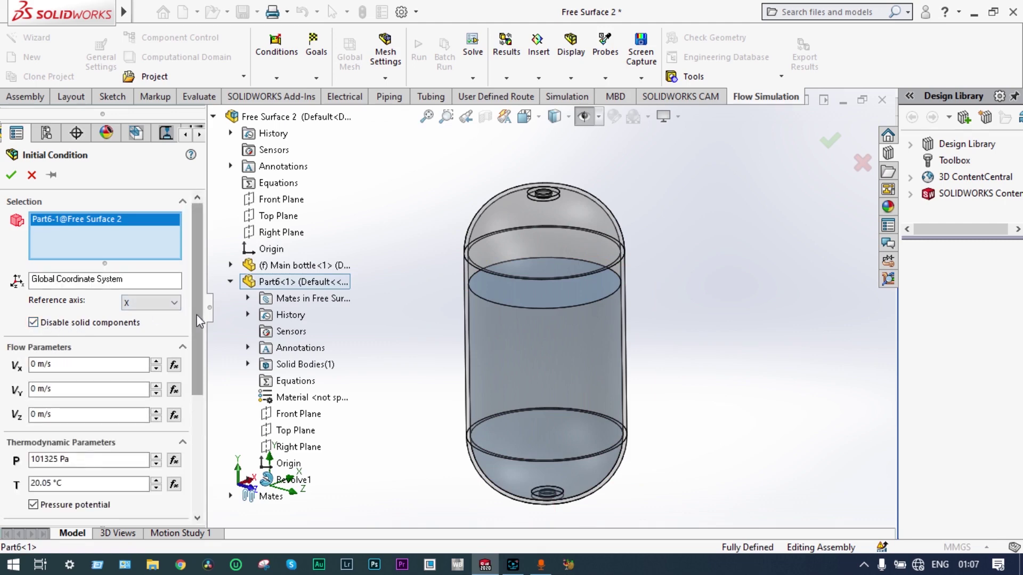
Set the initial condition's substance concentration to Water and finish the condition
left_click(197, 517)
left_click(197, 516)
left_click(197, 516)
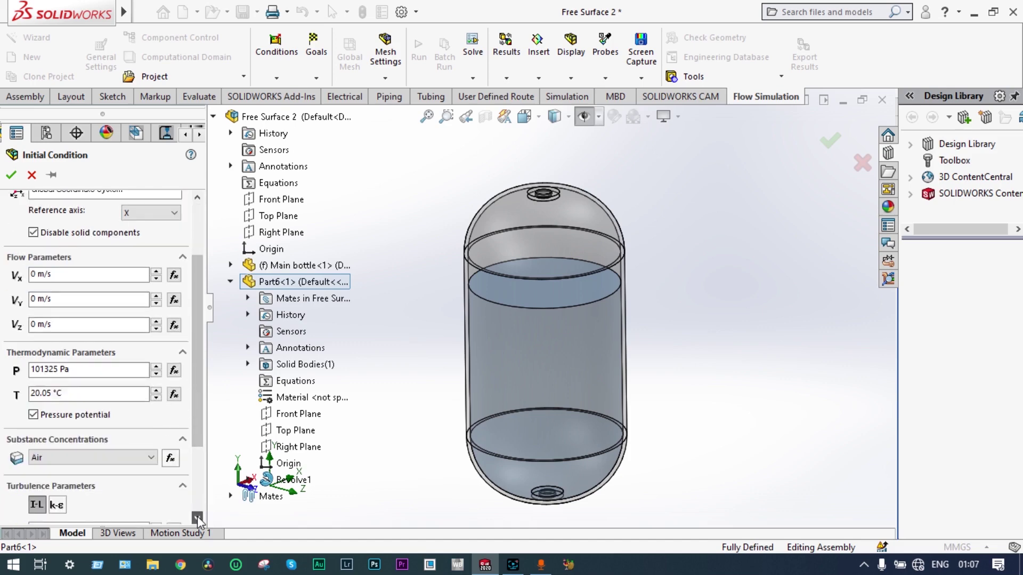
left_click(197, 516)
left_click(197, 516)
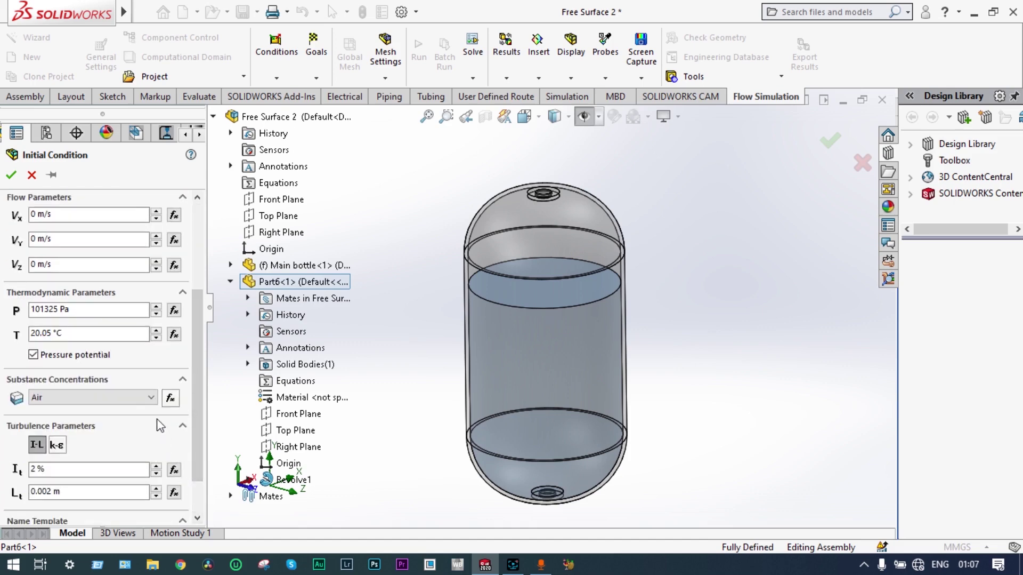
left_click(152, 398)
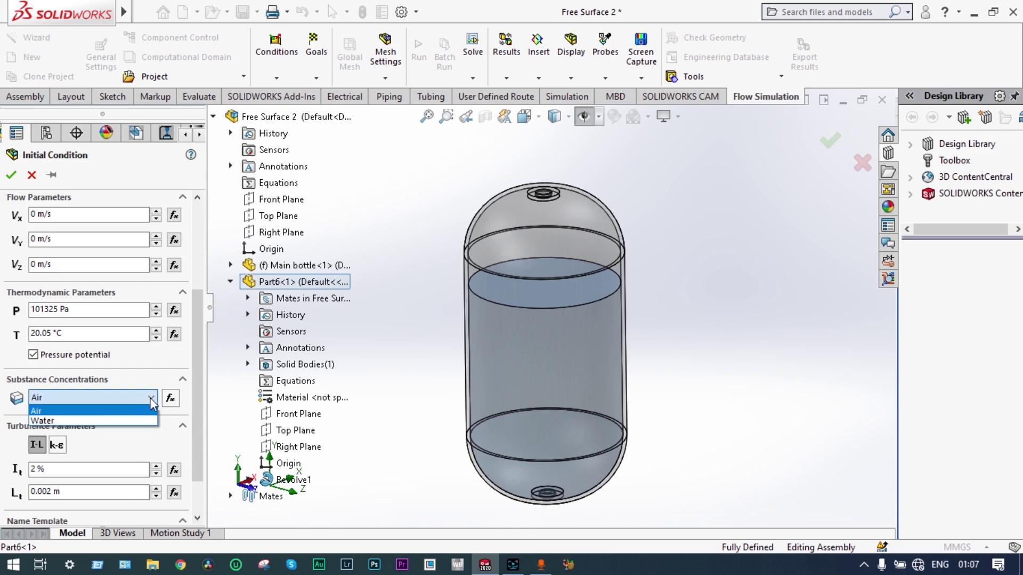
left_click(136, 421)
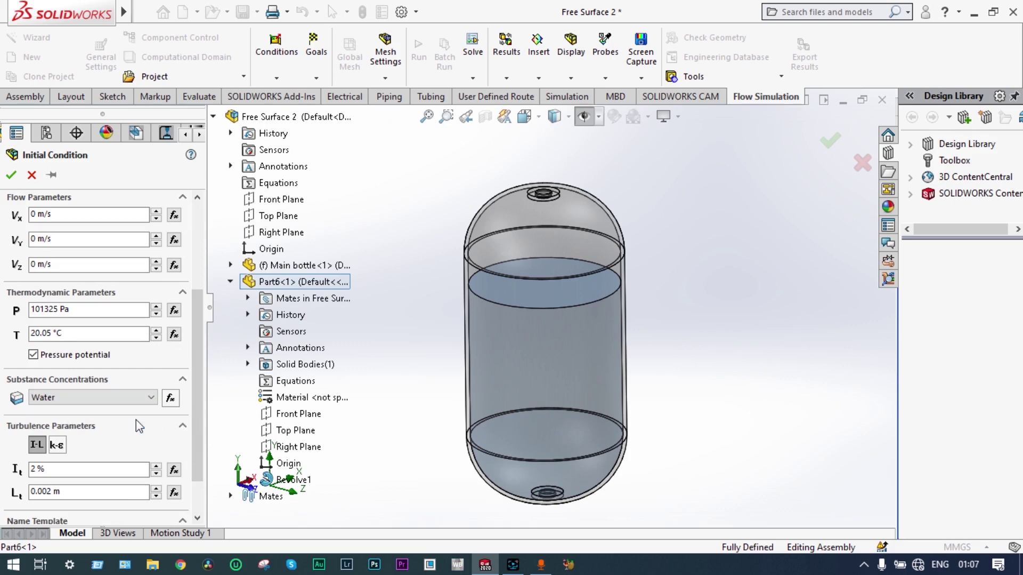
left_click(539, 353)
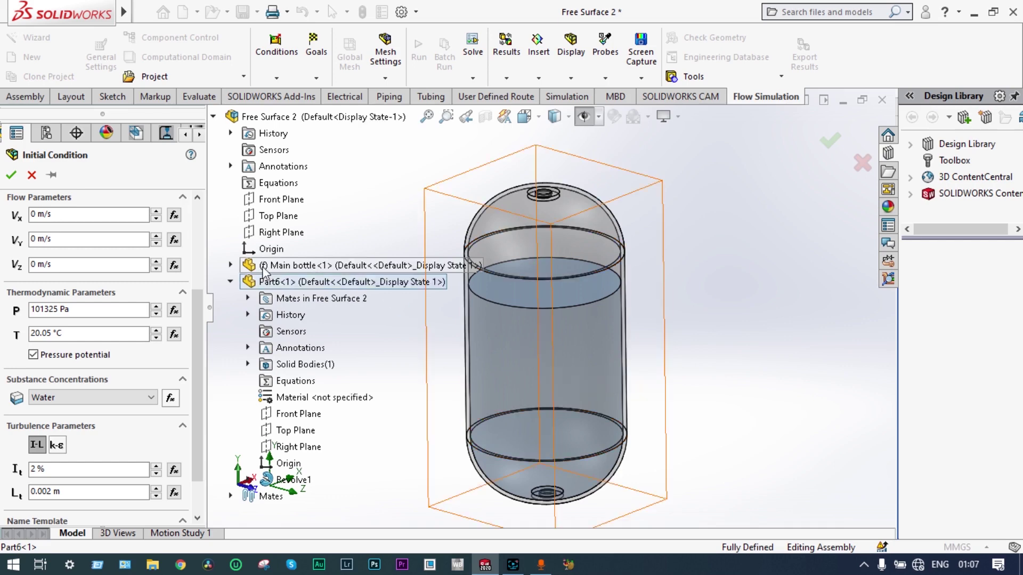
left_click(11, 176)
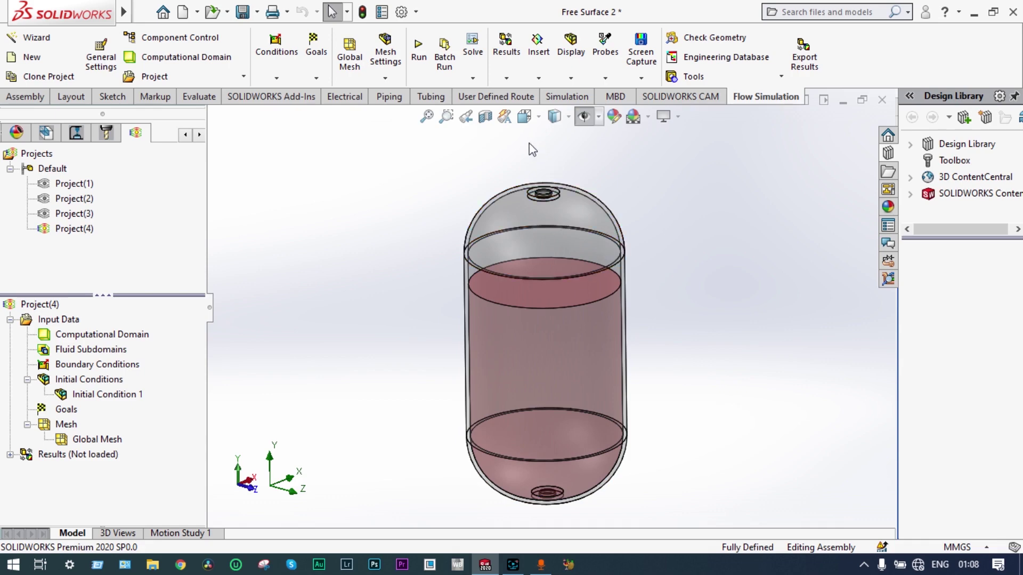
Cut the bottle open with a planar section view on the Front Plane at a 291 mm offset
left_click(484, 118)
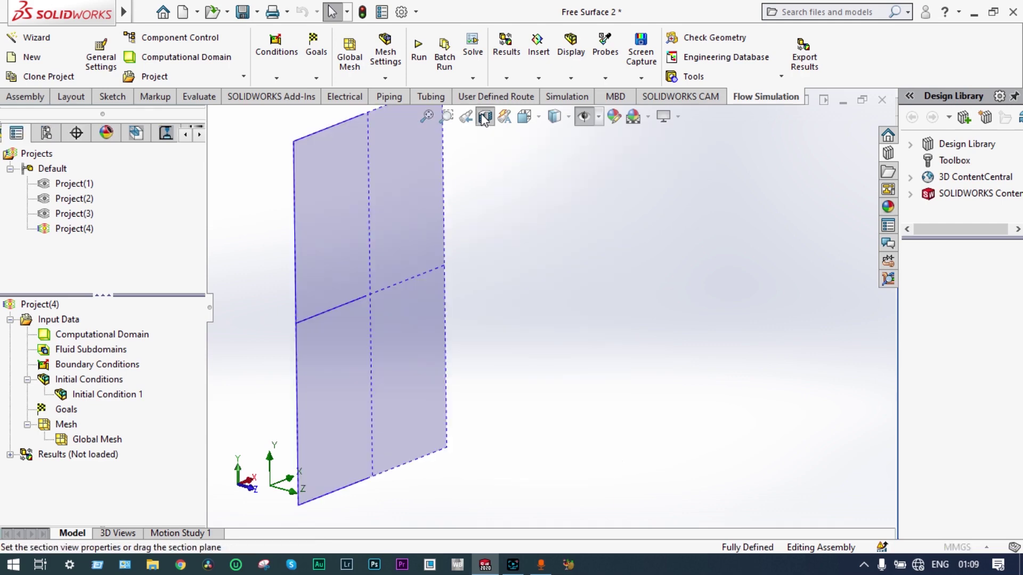
left_click_drag(429, 309, 596, 380)
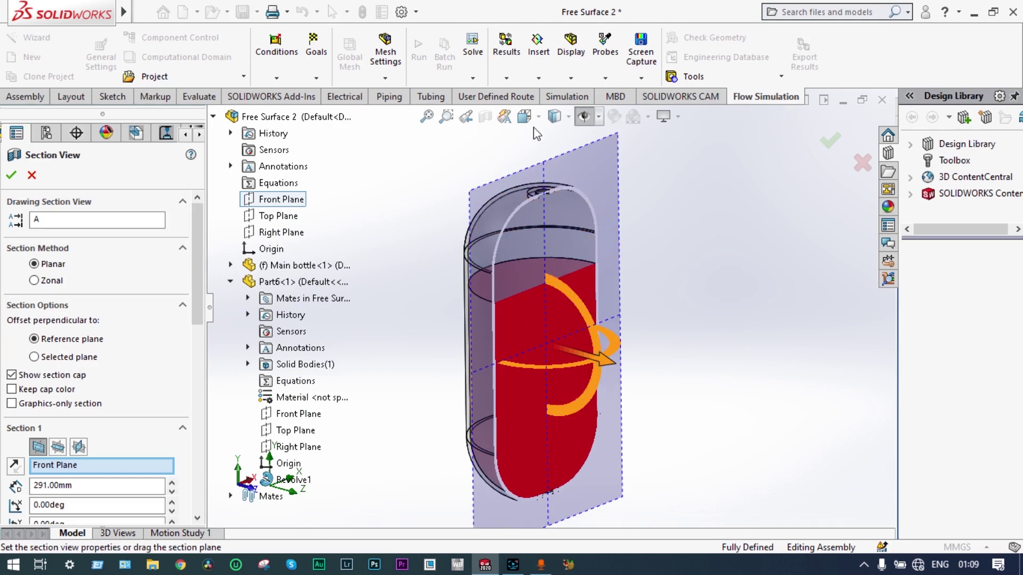
left_click(830, 140)
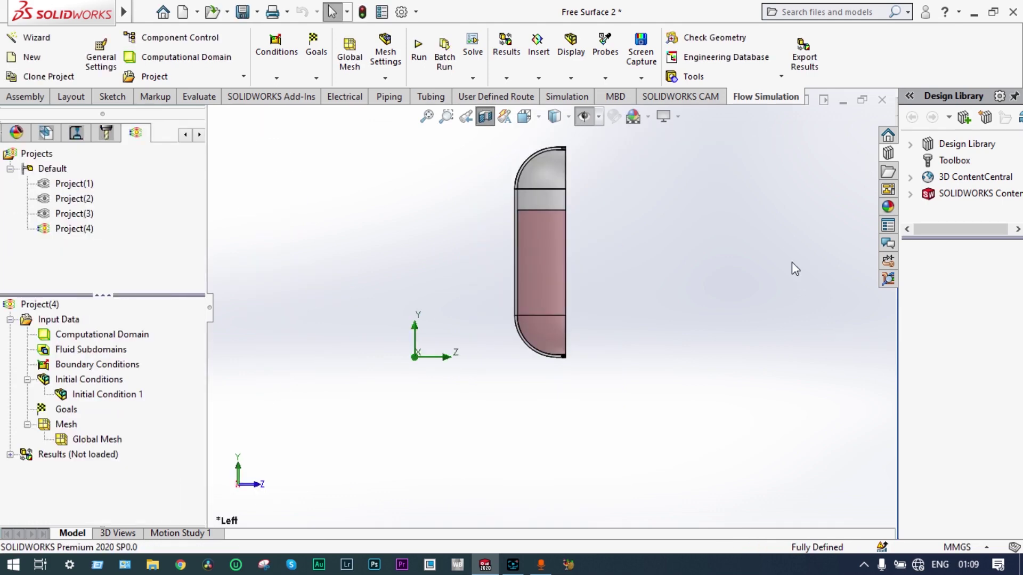
Add an Environment Pressure boundary condition of 101325 Pa on the Main bottle face closing the upper opening
middle_click_drag(792, 267, 486, 221)
scroll(563, 224, "down", 3)
middle_click_drag(563, 224, 554, 187)
scroll(548, 320, "down", 5)
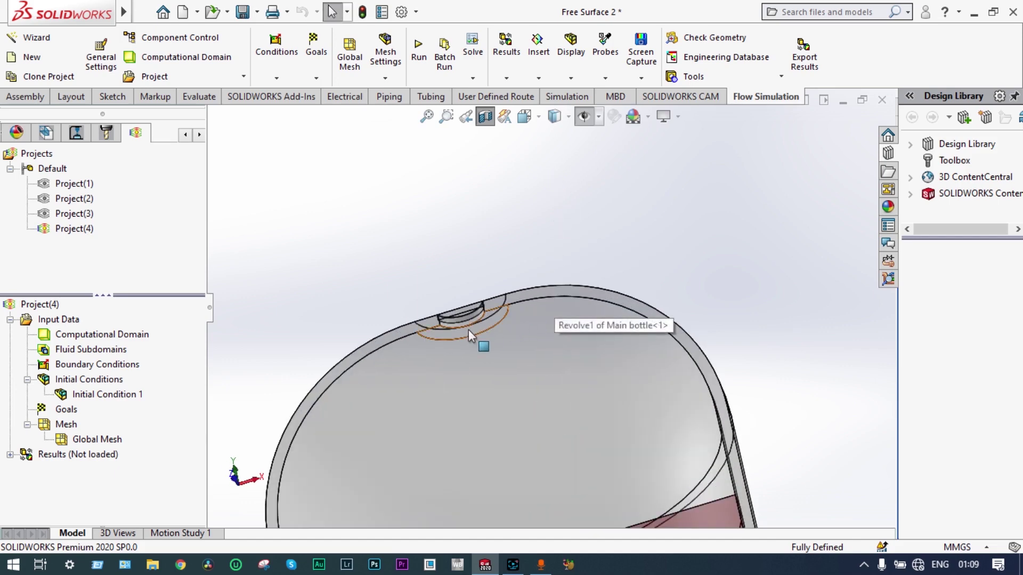
middle_click_drag(469, 288, 457, 231)
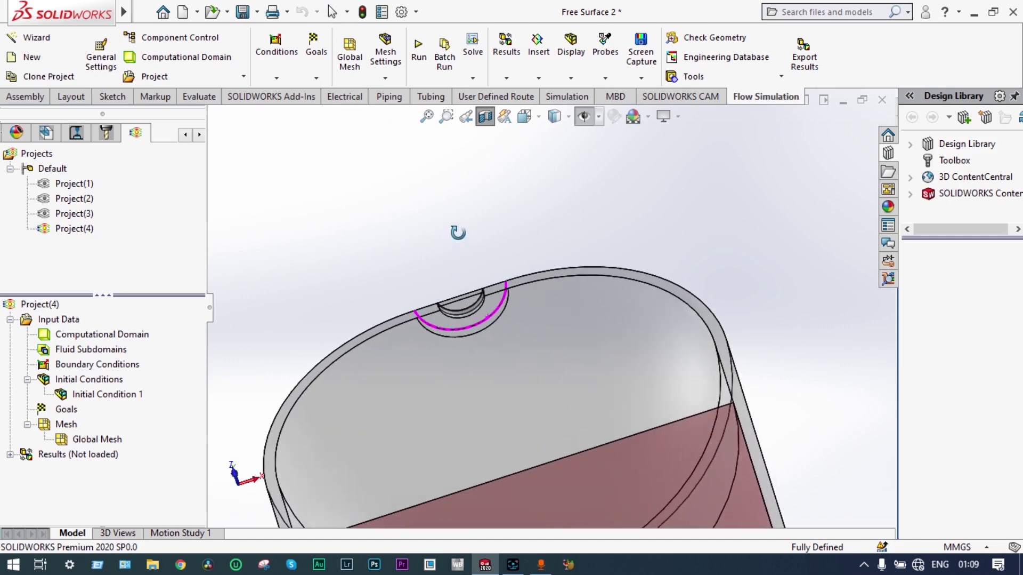
right_click(106, 366)
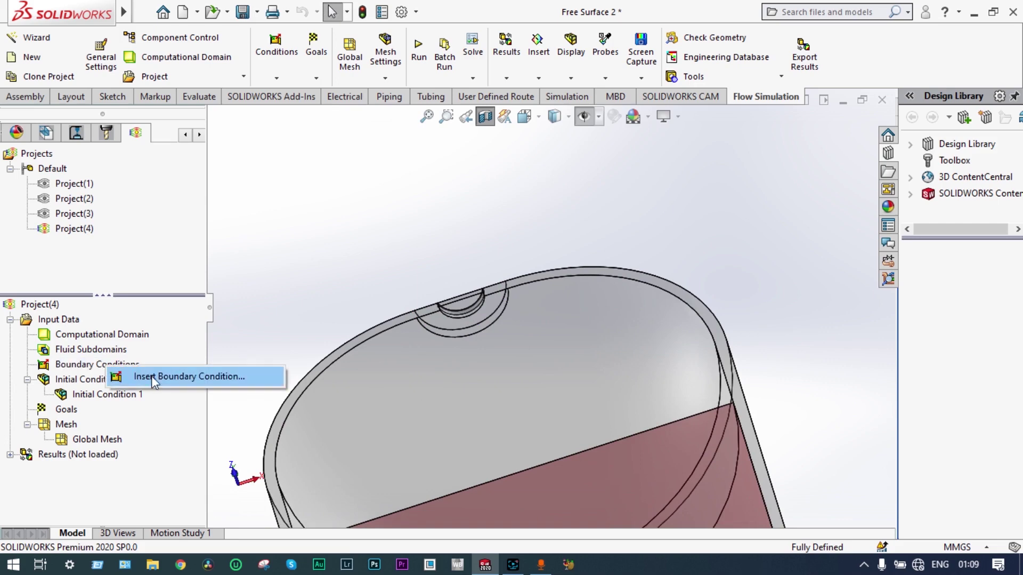
left_click(154, 376)
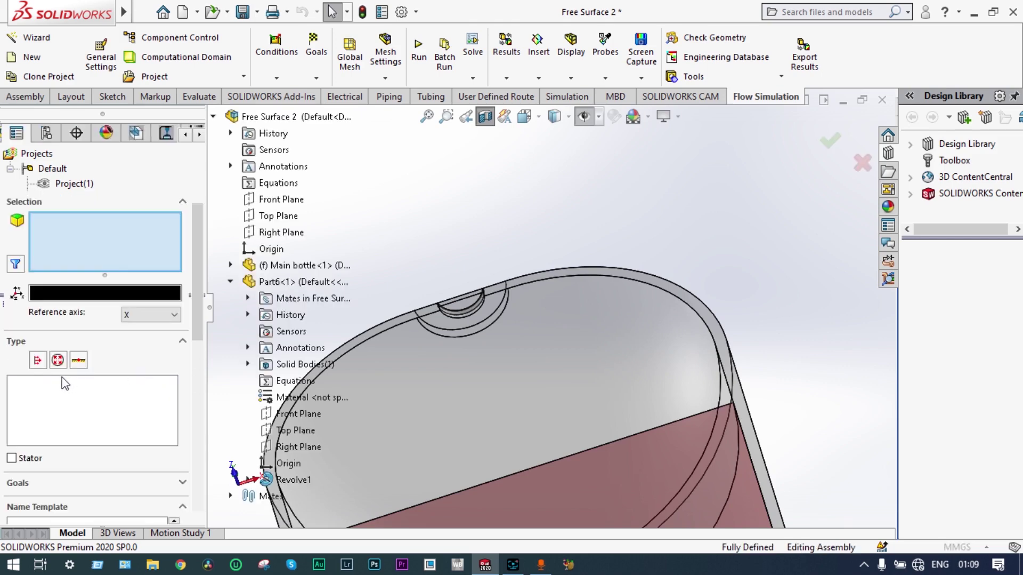
left_click(59, 363)
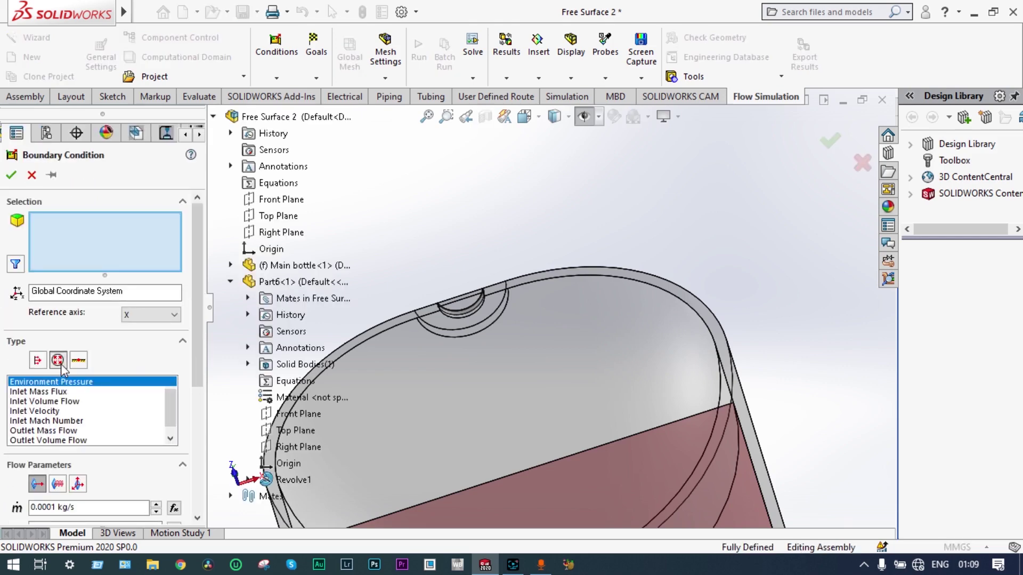
left_click(466, 309)
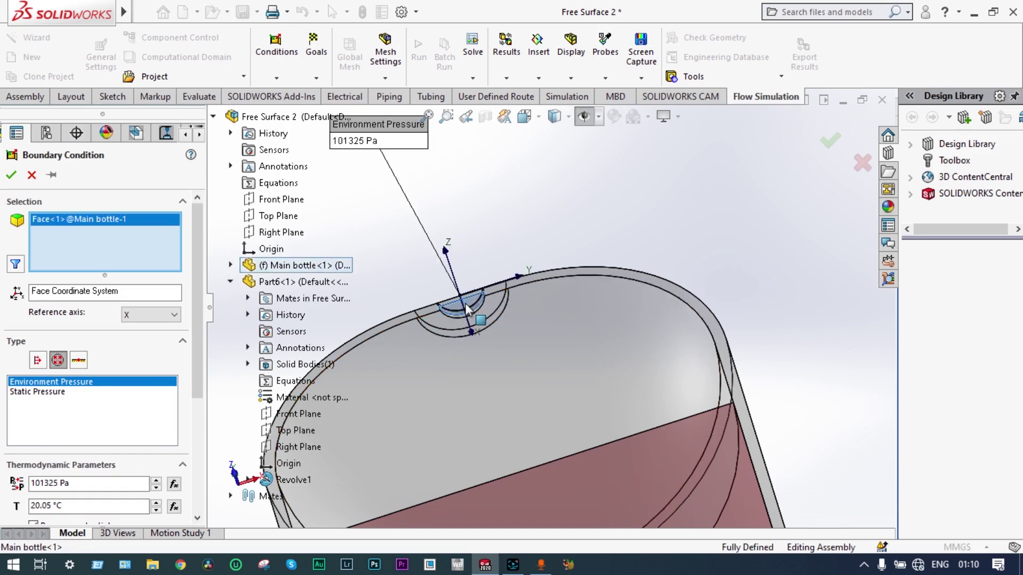
left_click(10, 175)
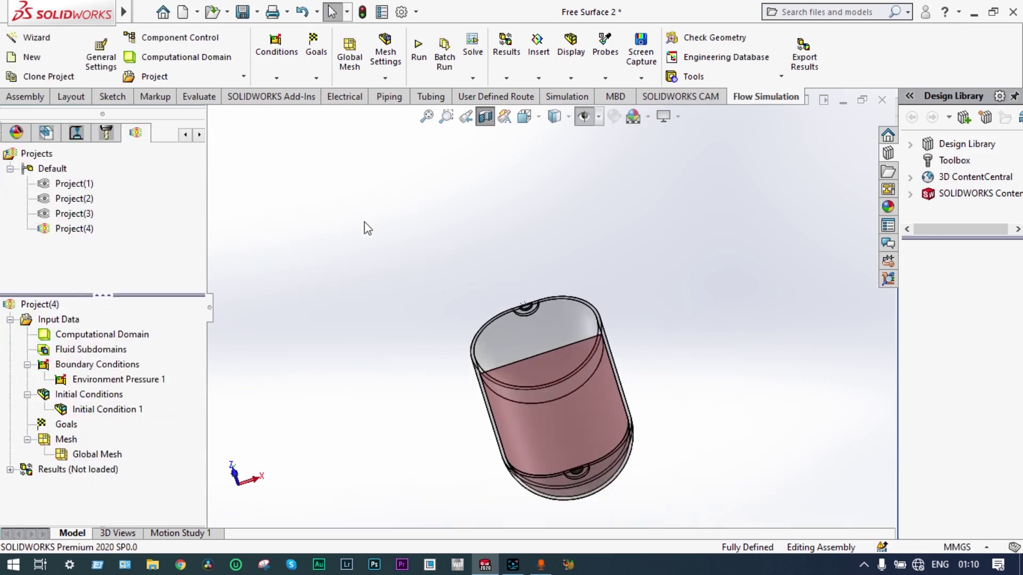
Add an Environment Pressure boundary condition of 101325 Pa on the Main bottle face closing the lower opening
middle_click_drag(416, 240, 634, 440)
scroll(634, 440, "down", 5)
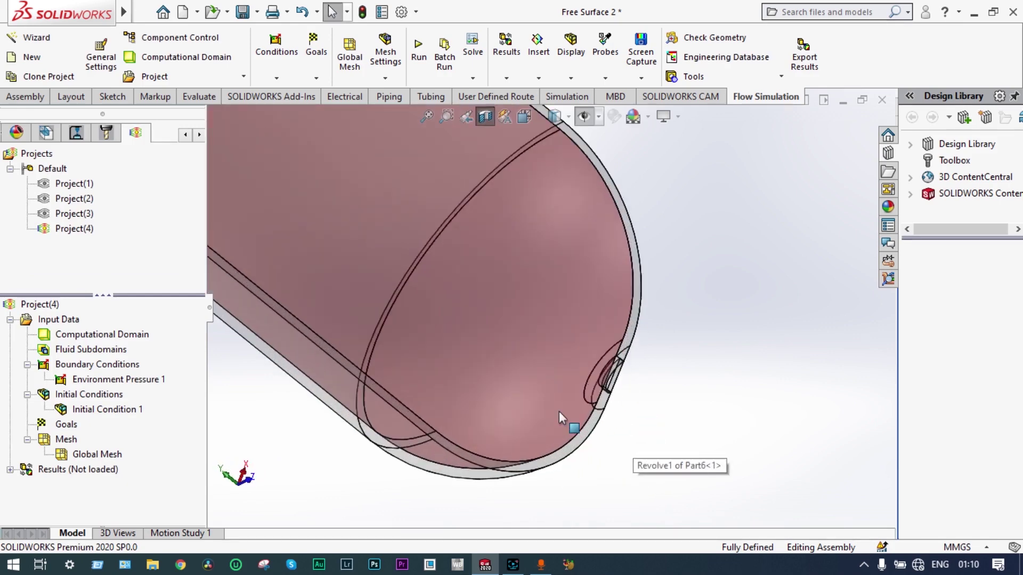
right_click(100, 366)
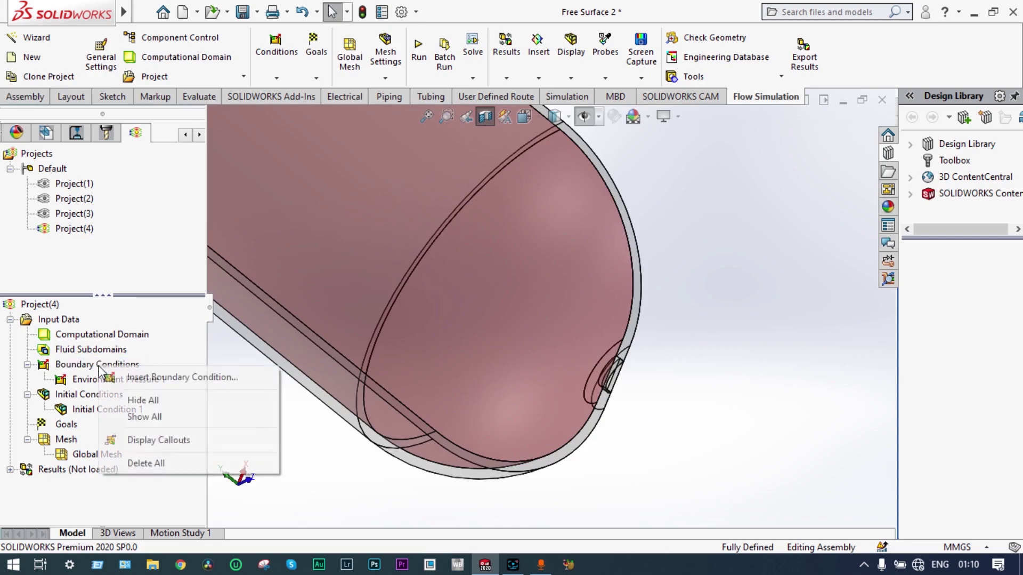
left_click(132, 377)
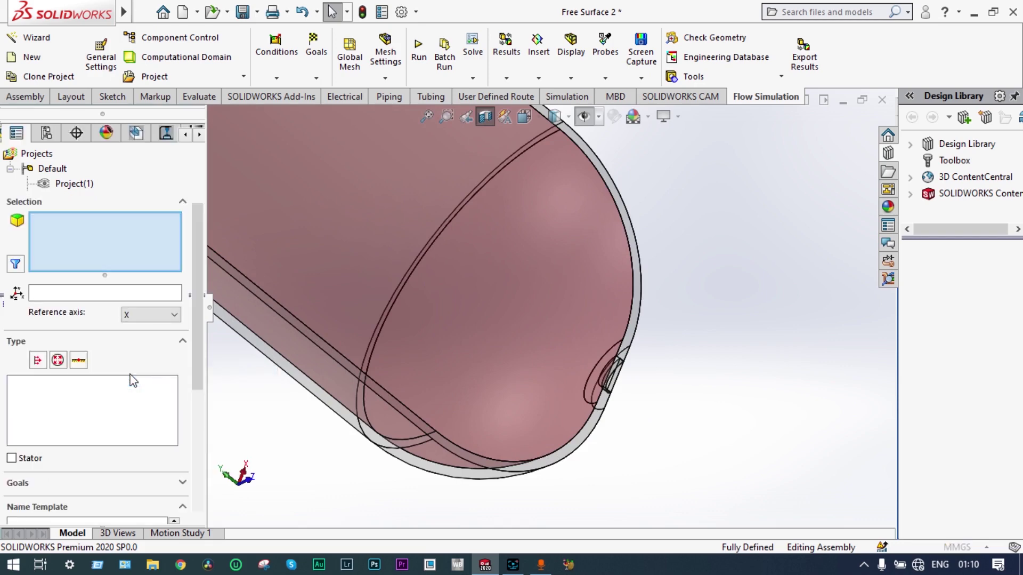
left_click(58, 360)
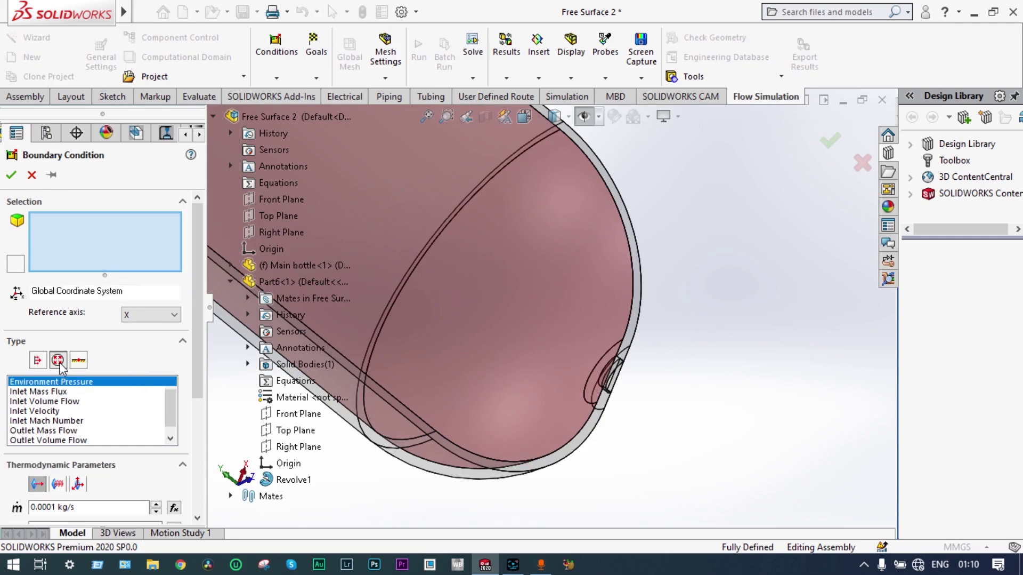
scroll(641, 355, "down", 5)
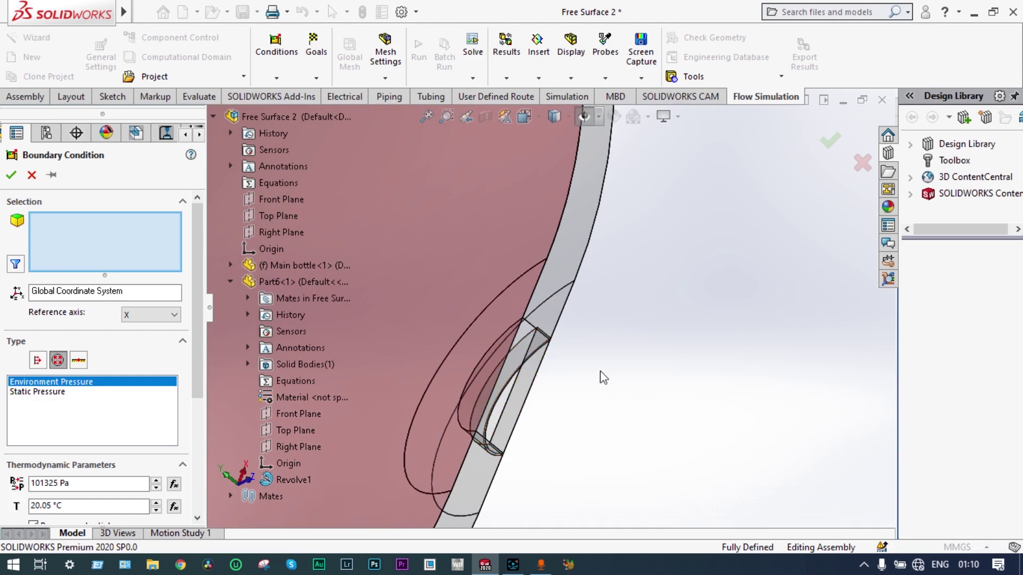
mouse_move(601, 377)
middle_mouse_down()
mouse_move(595, 363)
mouse_move(589, 368)
middle_mouse_up()
left_click(485, 403)
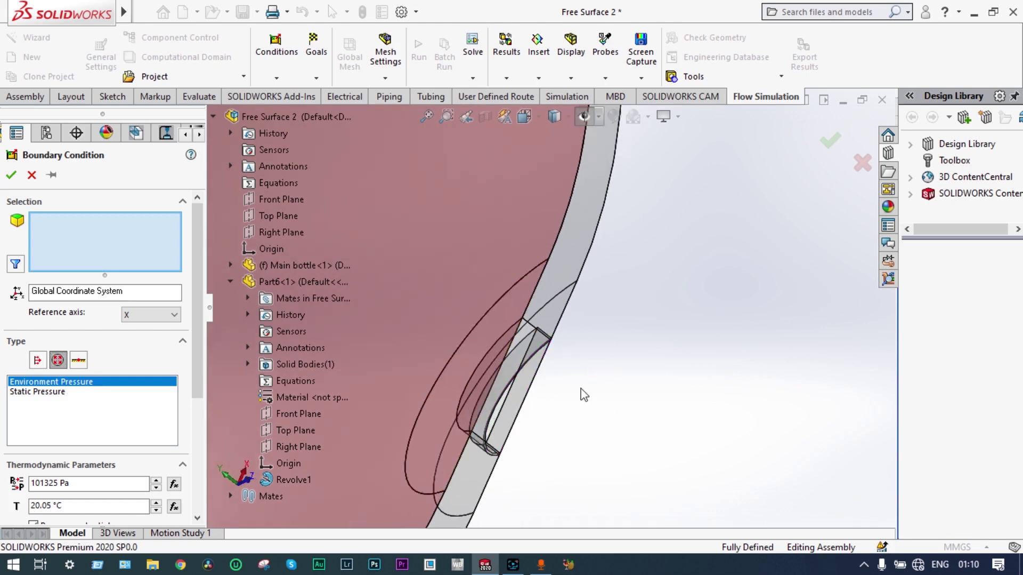
scroll(587, 392, "down", 3)
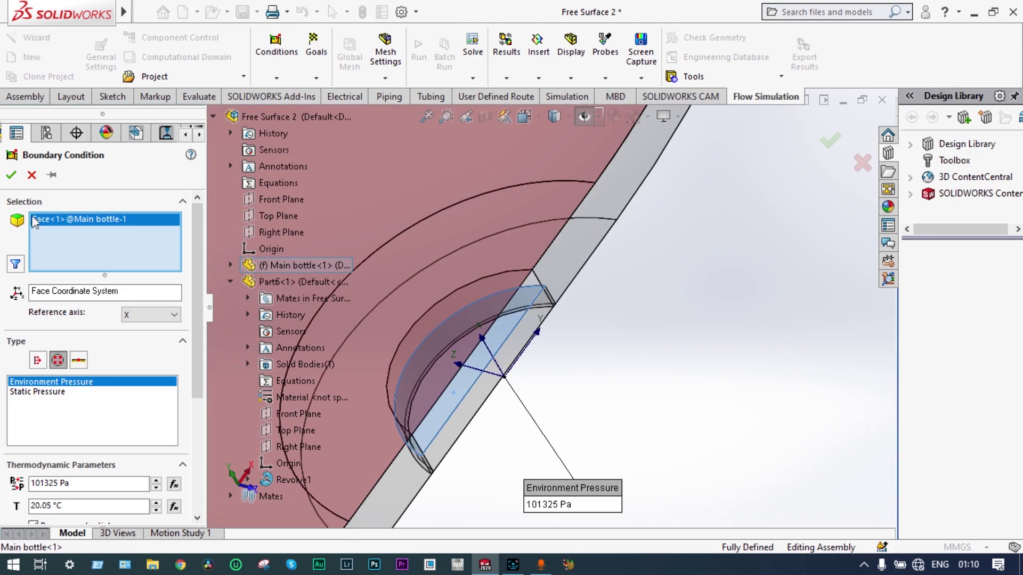
left_click(10, 176)
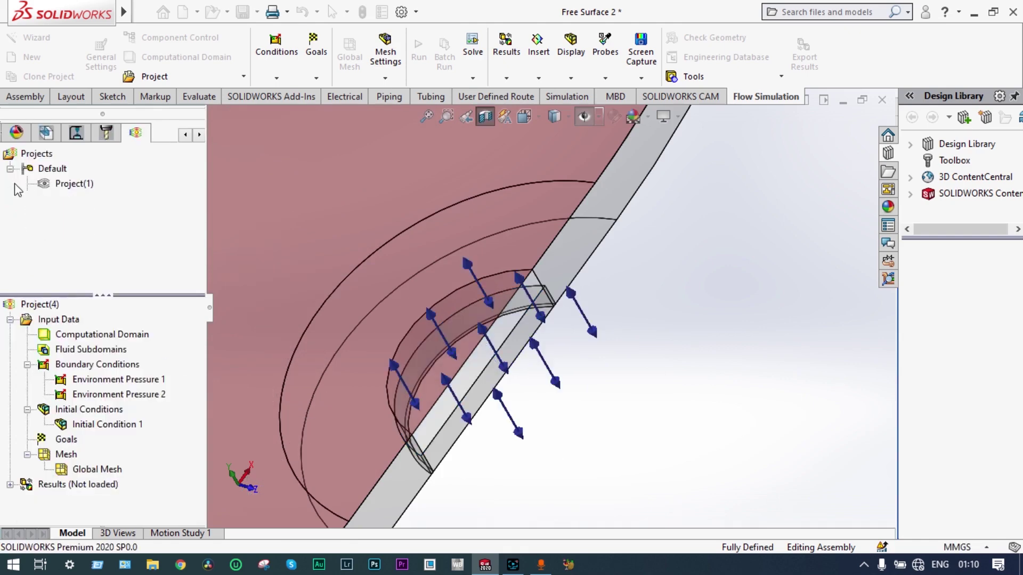
Add global goals for the average Mass Fraction of Air and Water and the average Volume Fraction of Air and Water
scroll(628, 347, "up", 2)
scroll(631, 352, "up", 2)
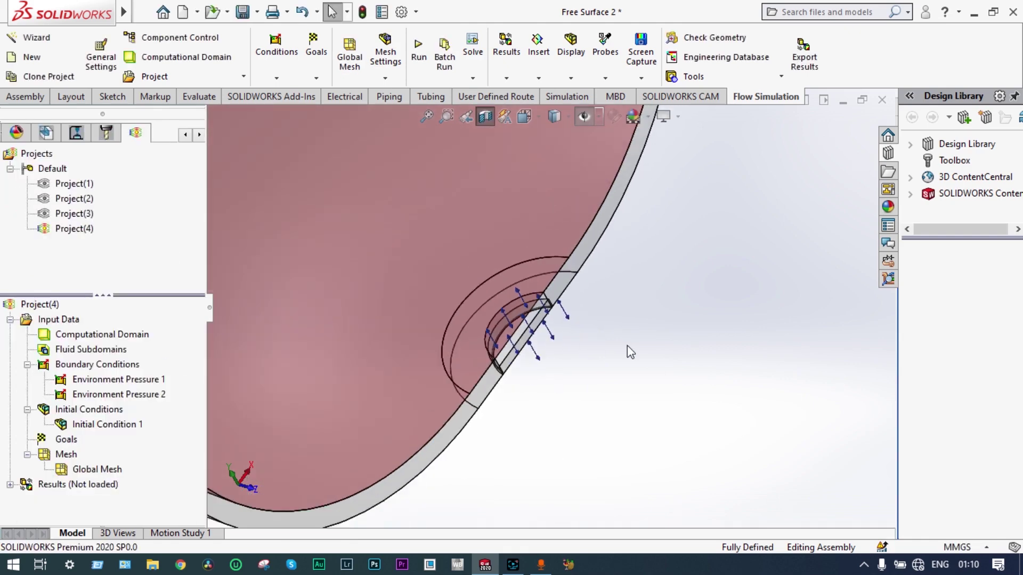
scroll(630, 352, "up", 4)
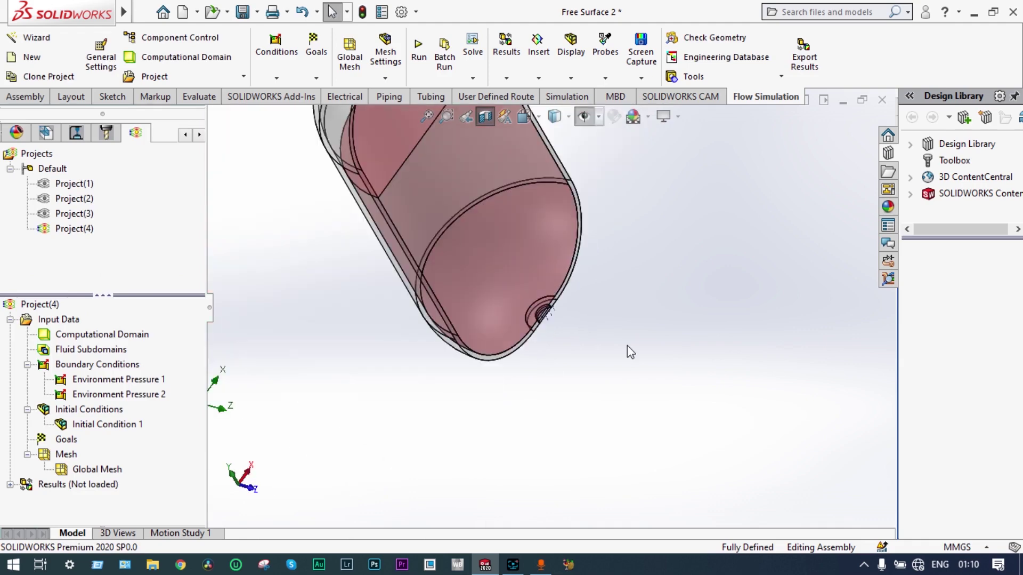
scroll(631, 352, "up", 2)
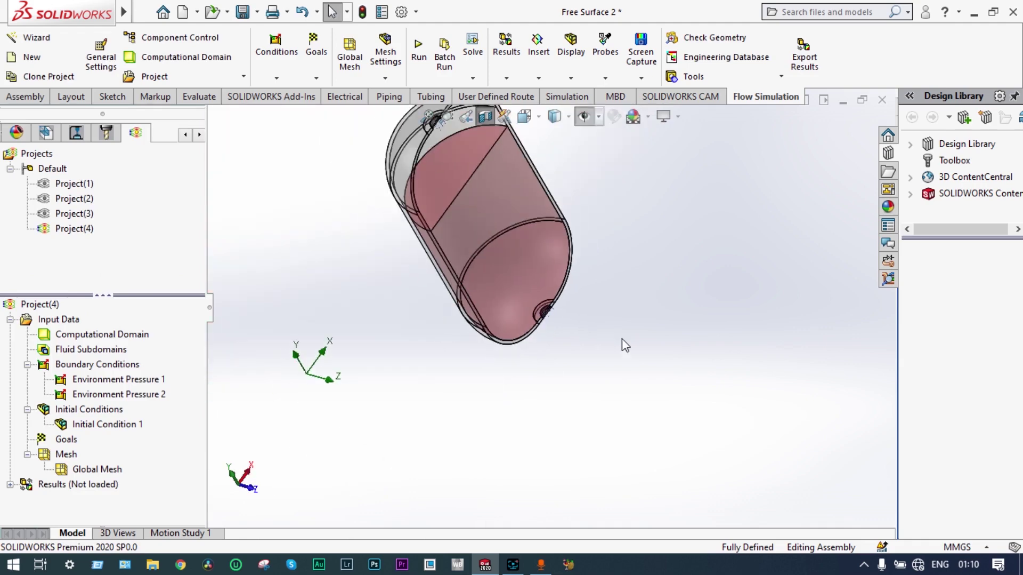
key("ctrl+4")
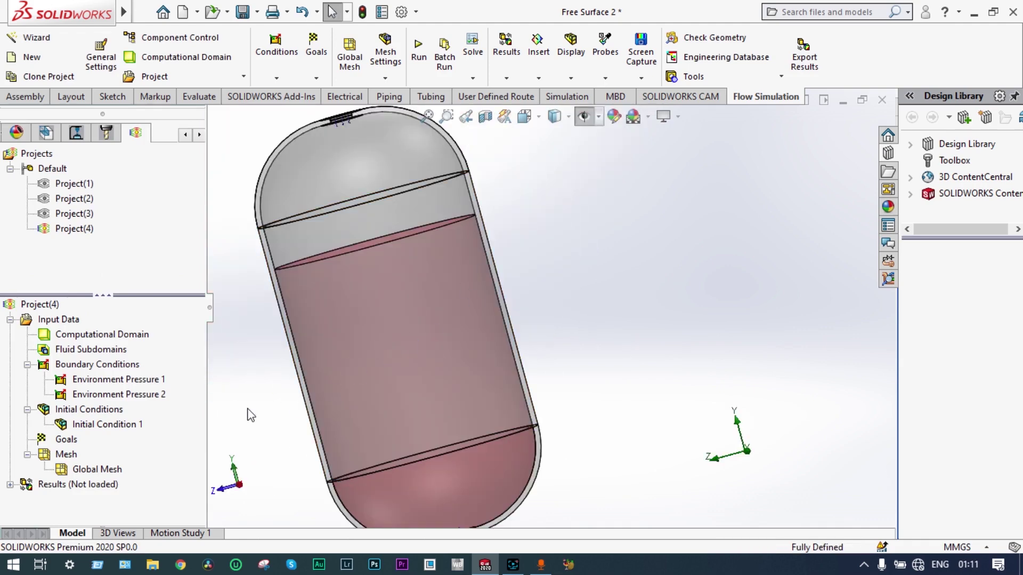
right_click(69, 443)
left_click(103, 453)
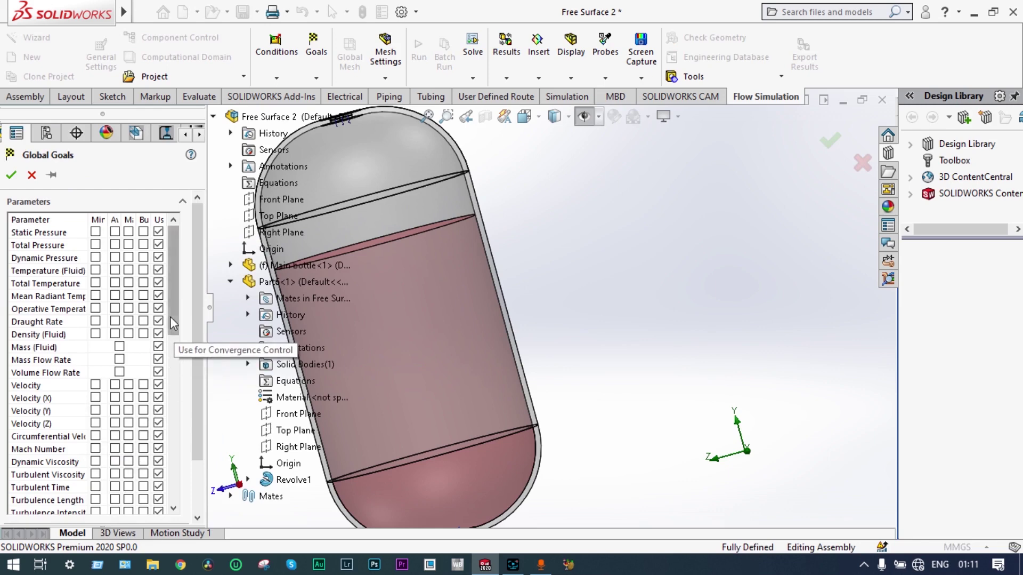
left_click_drag(172, 323, 177, 471)
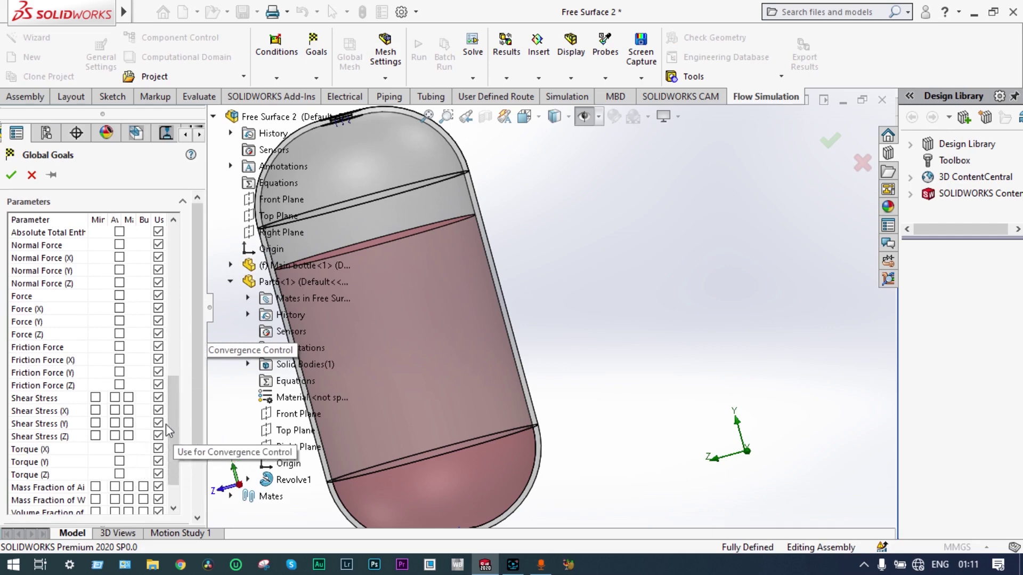
scroll(169, 426, "down", 1)
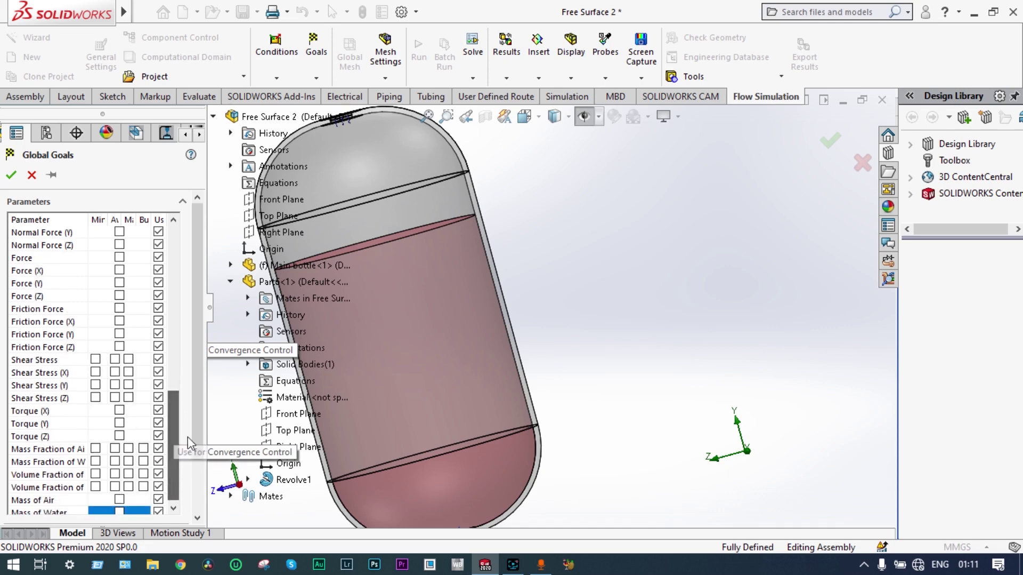
left_click(115, 448)
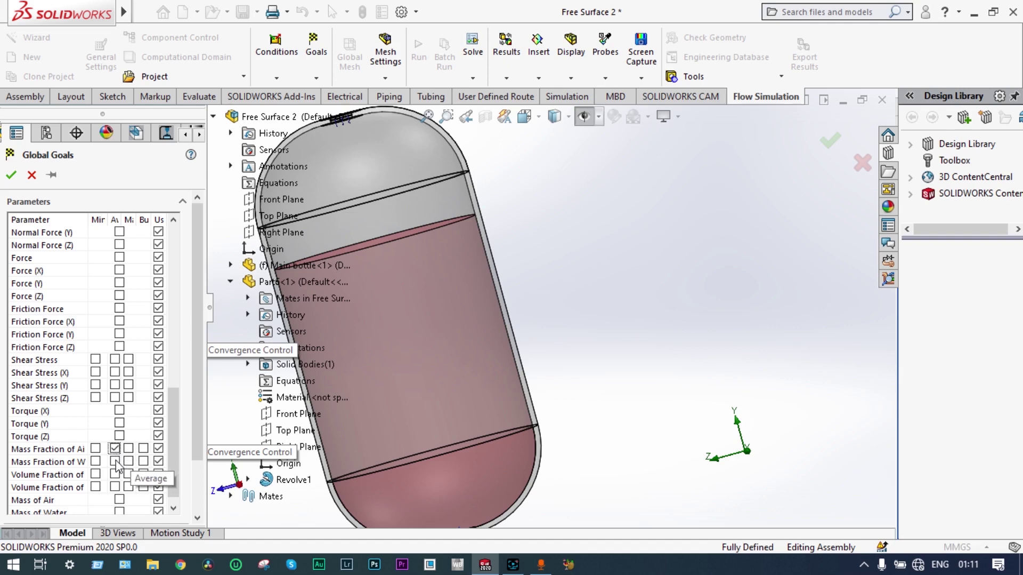
left_click(115, 462)
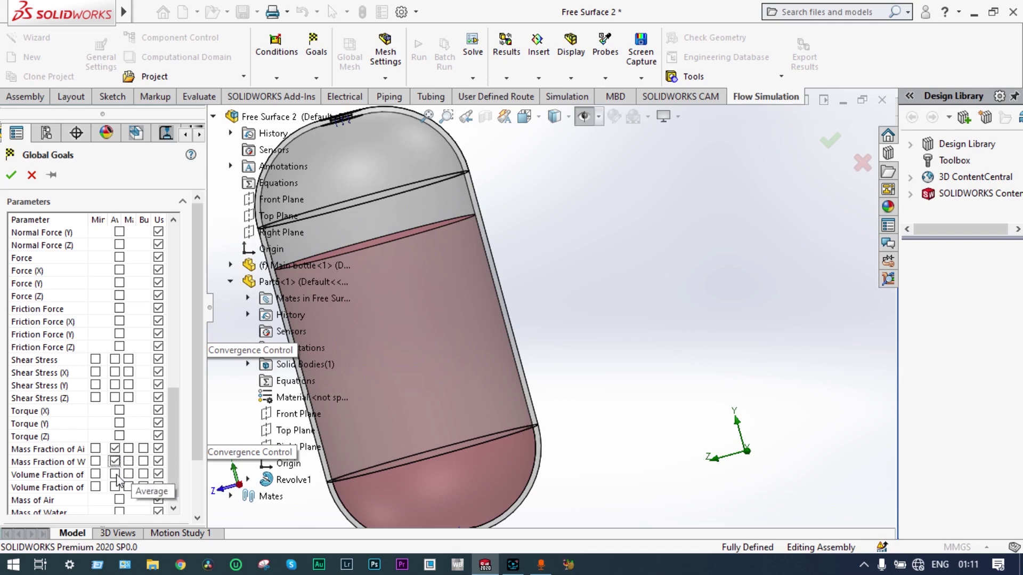
left_click(116, 474)
left_click(115, 486)
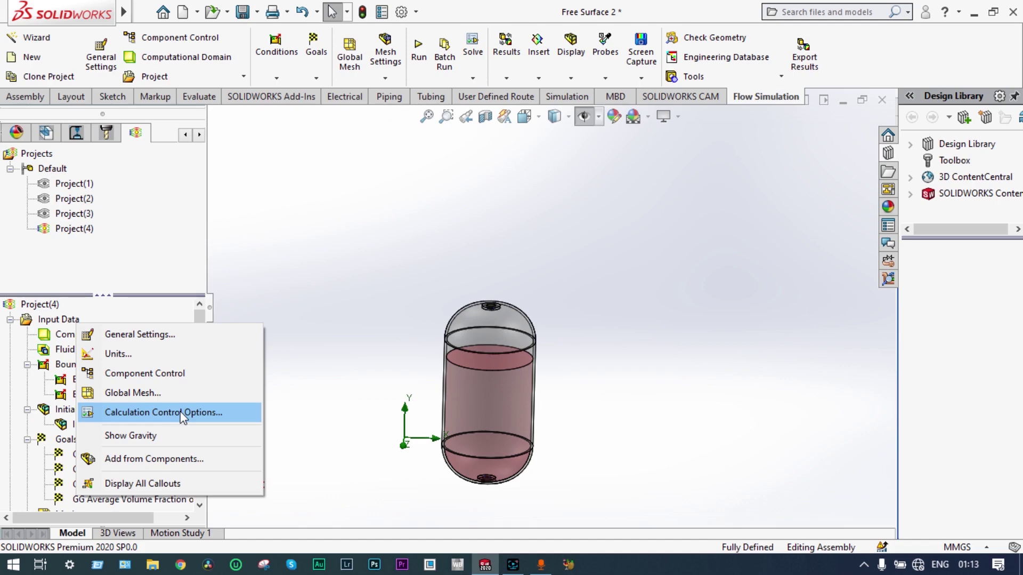
Enable periodic saving of selected parameters for Transient Explorer in the calculation control options, adding Mass Fraction of Water and Mass Fraction of Air
left_click(183, 414)
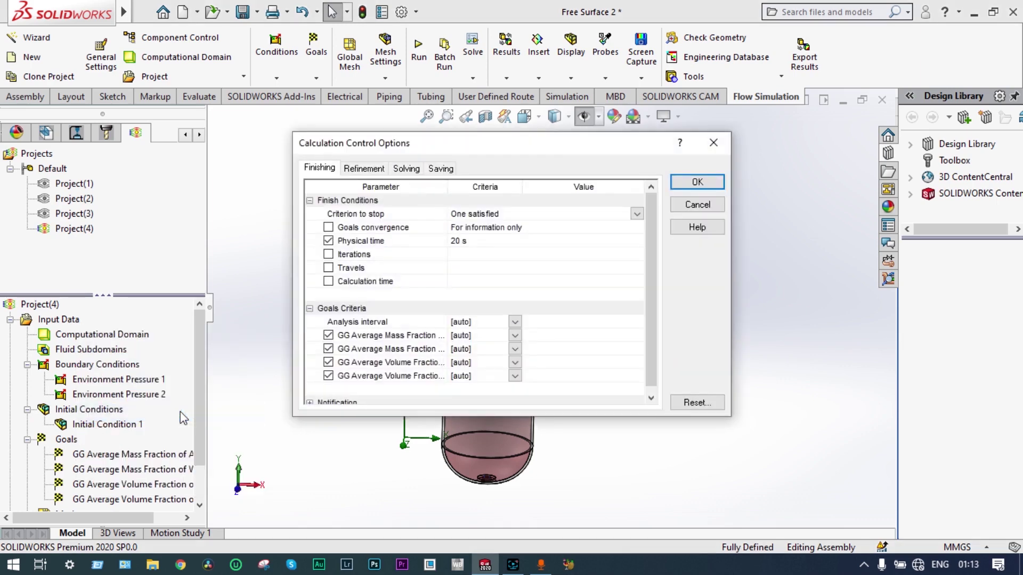
left_click(440, 169)
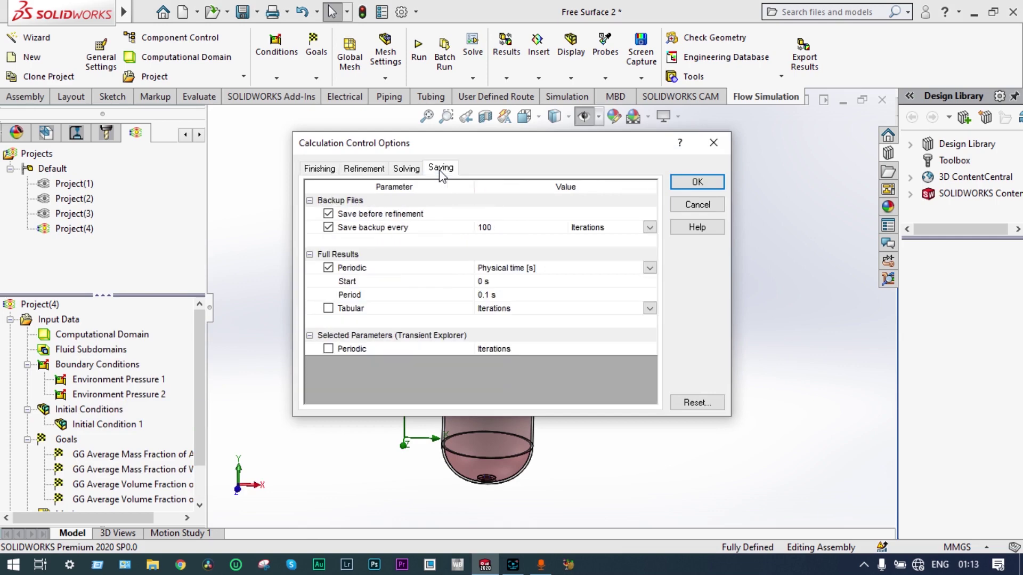
left_click(329, 349)
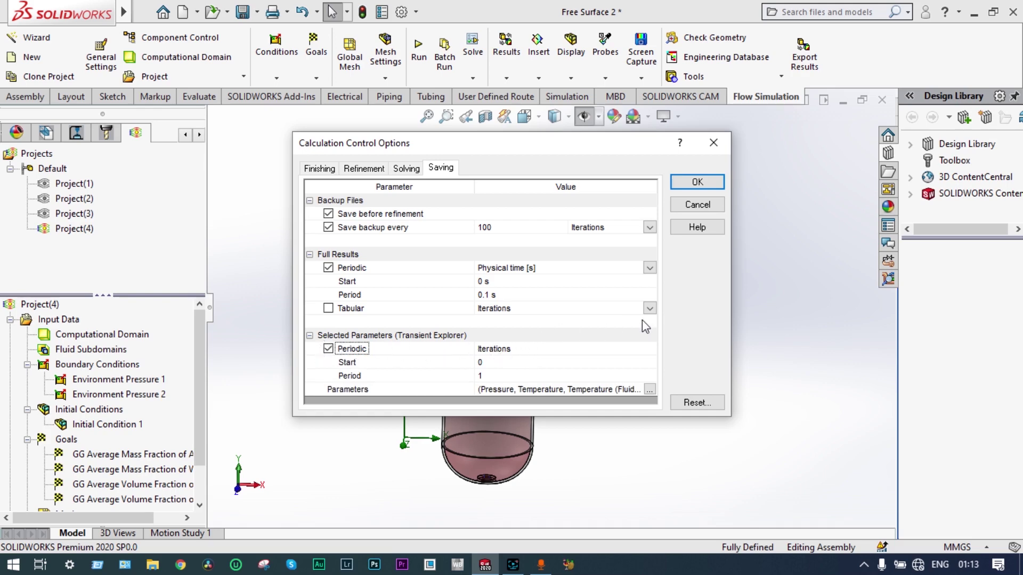
left_click(649, 389)
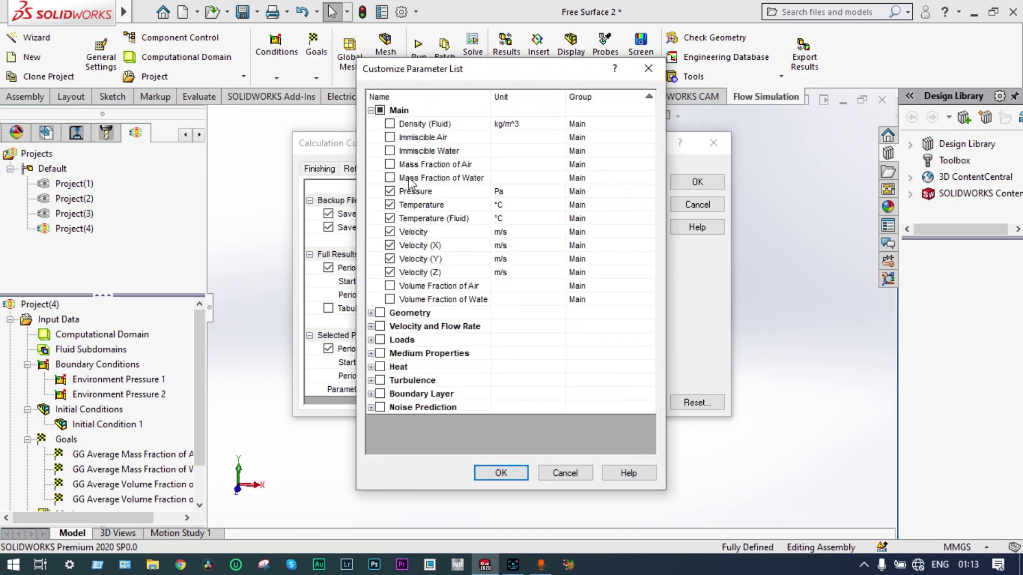
left_click(390, 178)
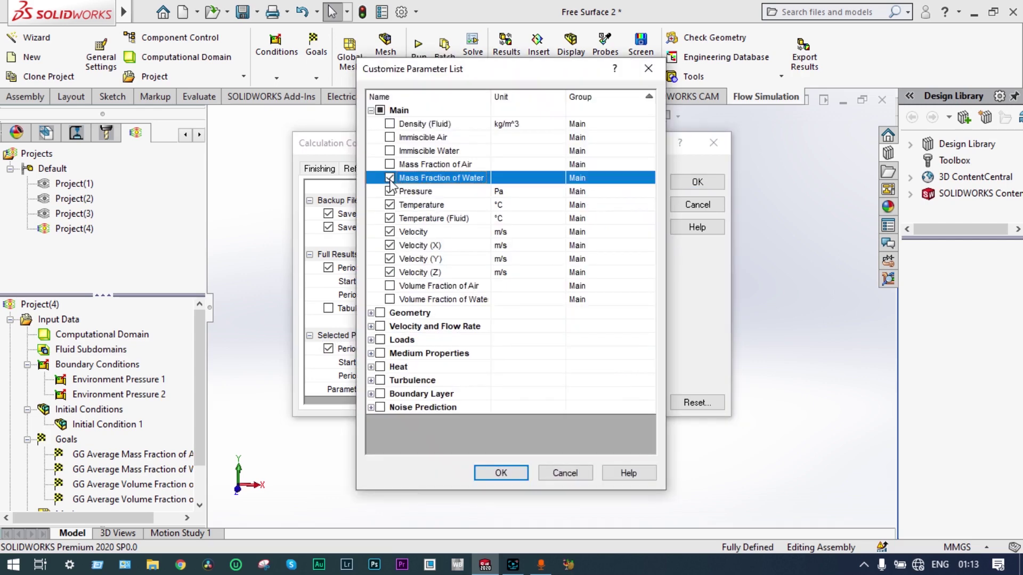
left_click(390, 164)
left_click(501, 472)
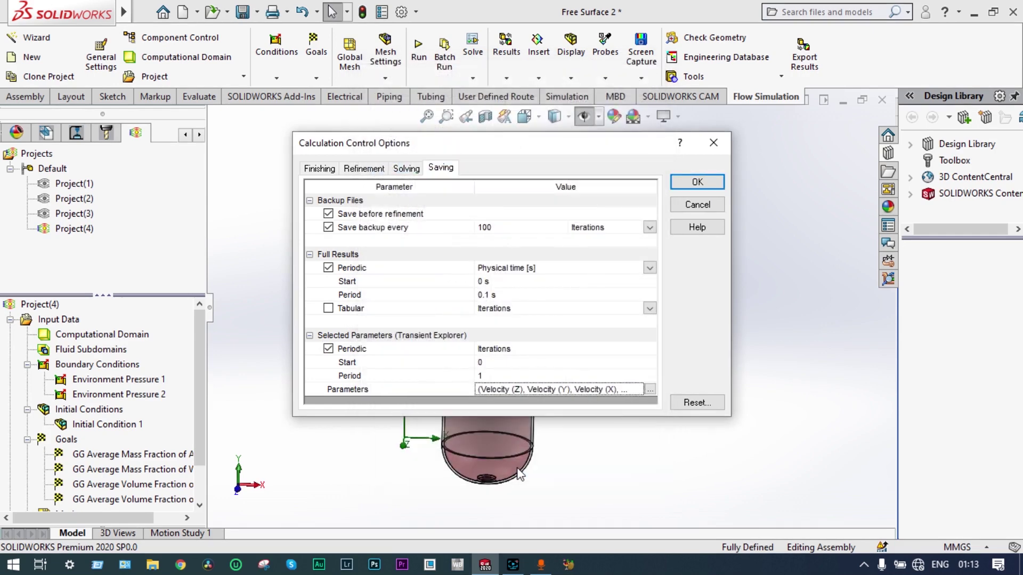
left_click(691, 185)
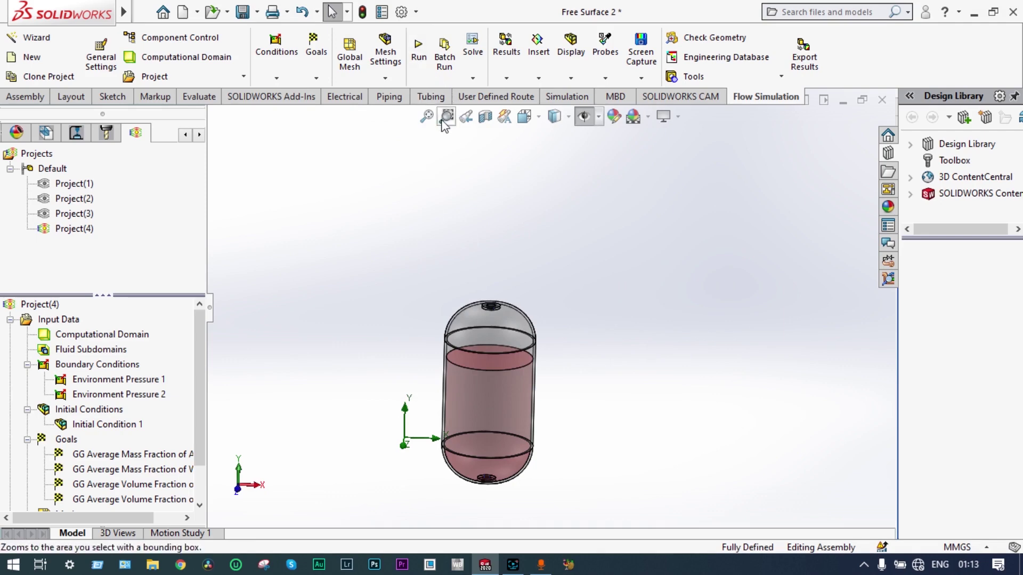
Run Project(4) as a new calculation on this computer with all cores and bring up the solver window
left_click(420, 69)
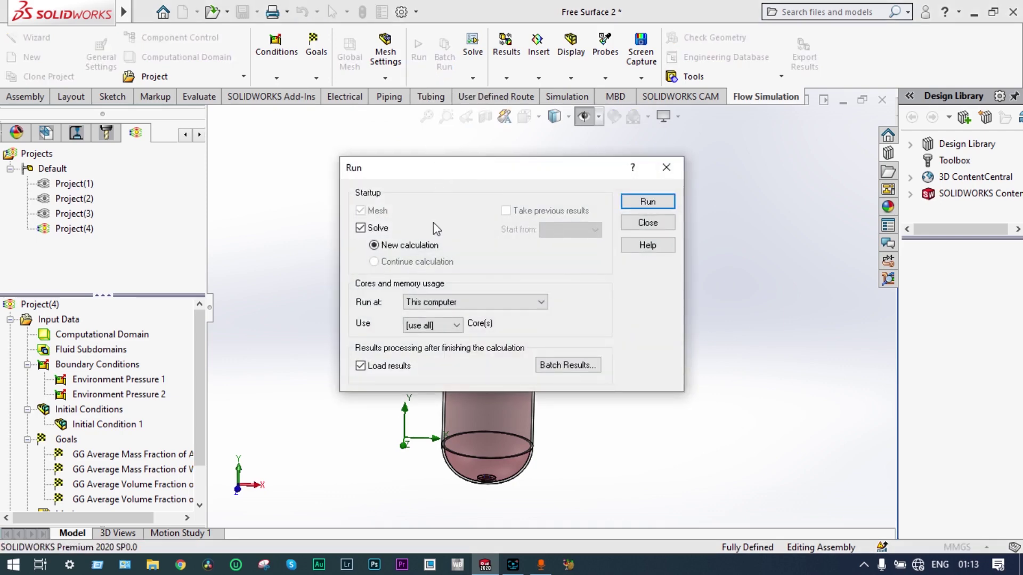
left_click(631, 203)
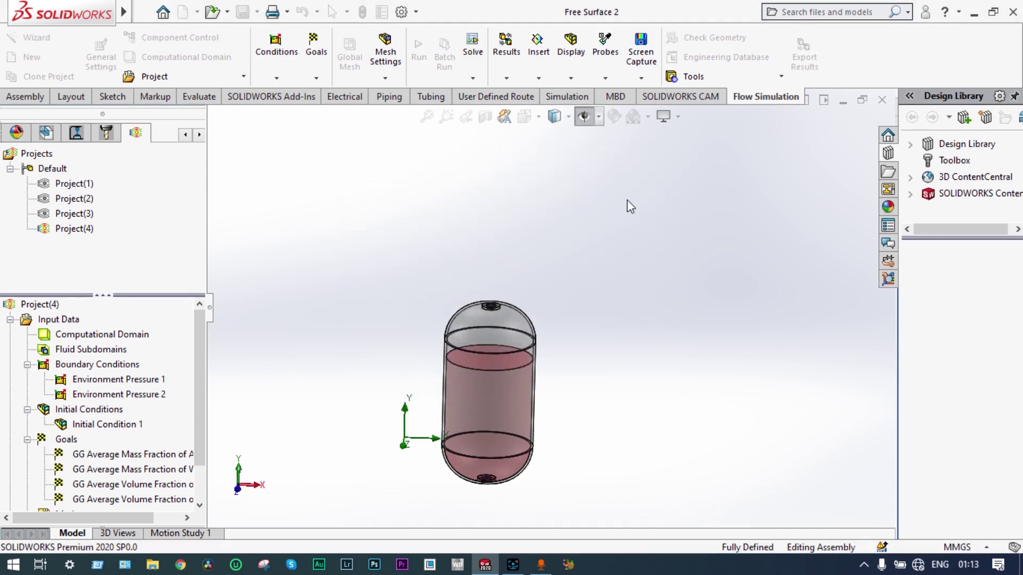
mouse_move(606, 566)
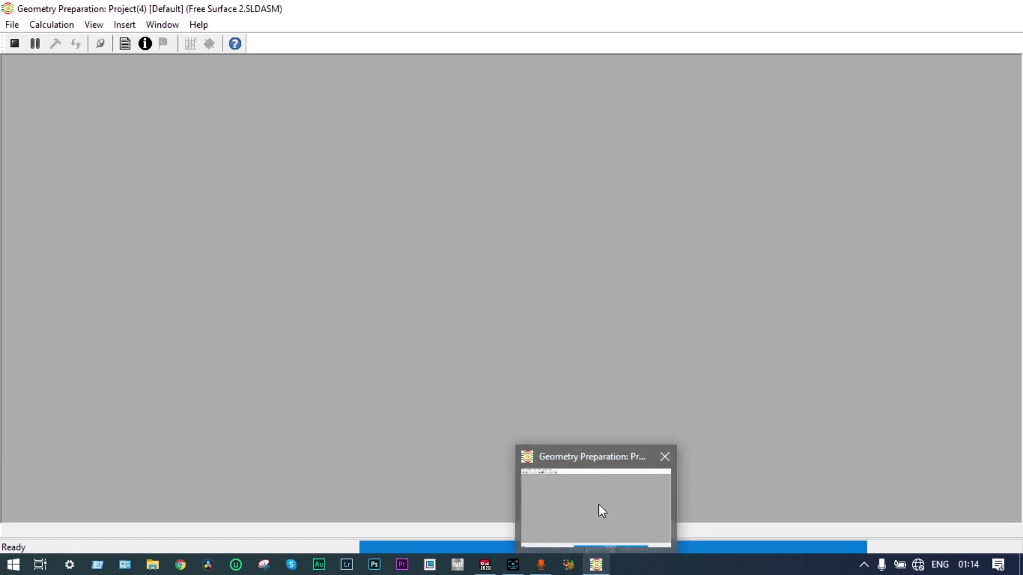
left_click(599, 503)
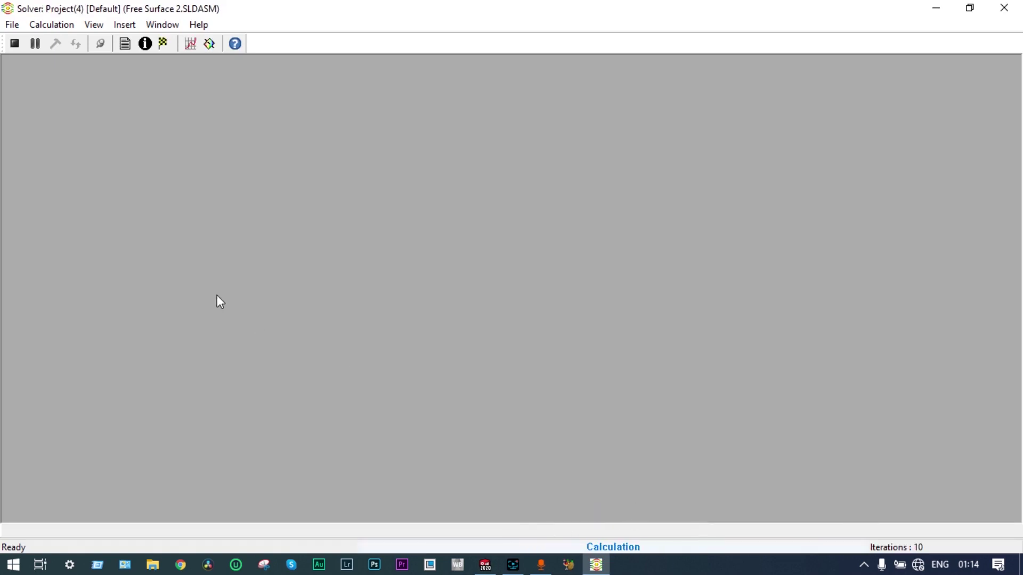
Insert a goal plot in the solver showing the average Volume Fraction of Air and Volume Fraction of Water goals
left_click(193, 48)
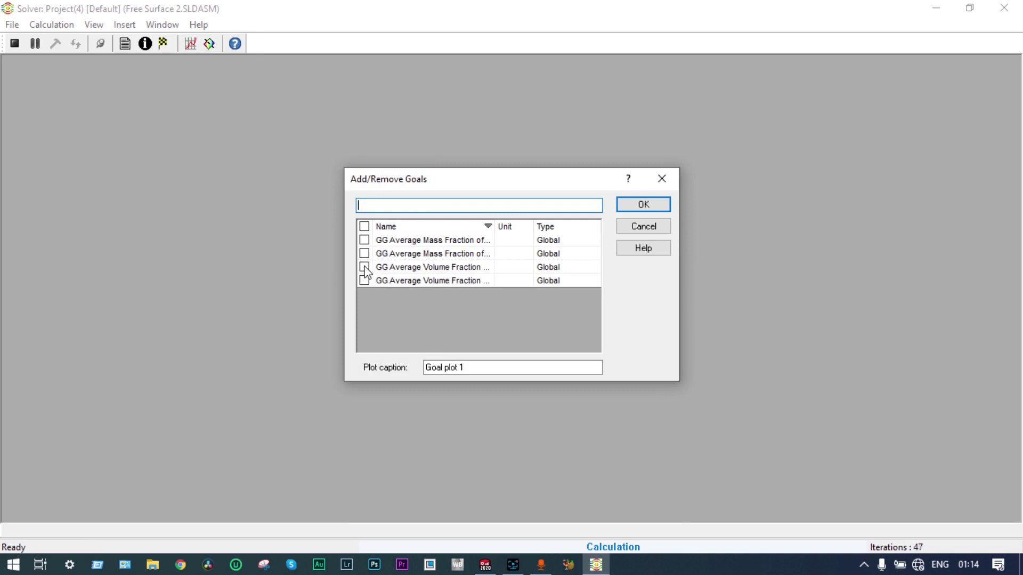
left_click(365, 267)
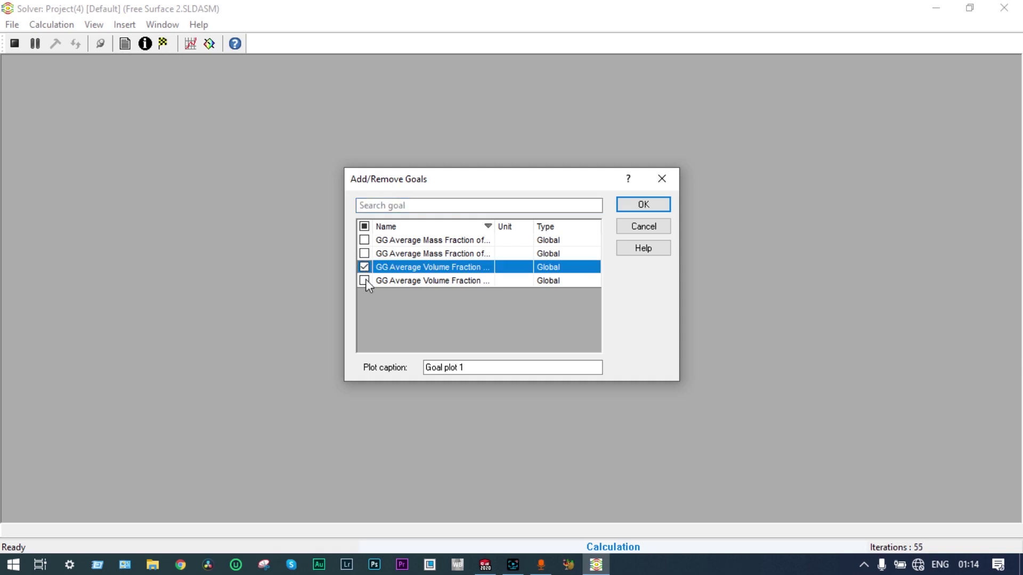
left_click(365, 280)
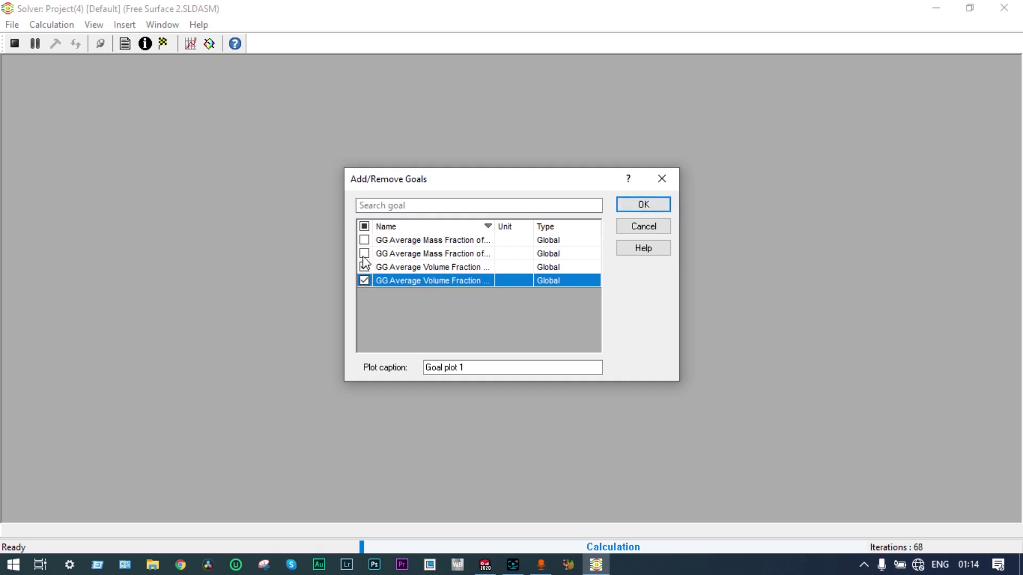
left_click(364, 280)
left_click(644, 205)
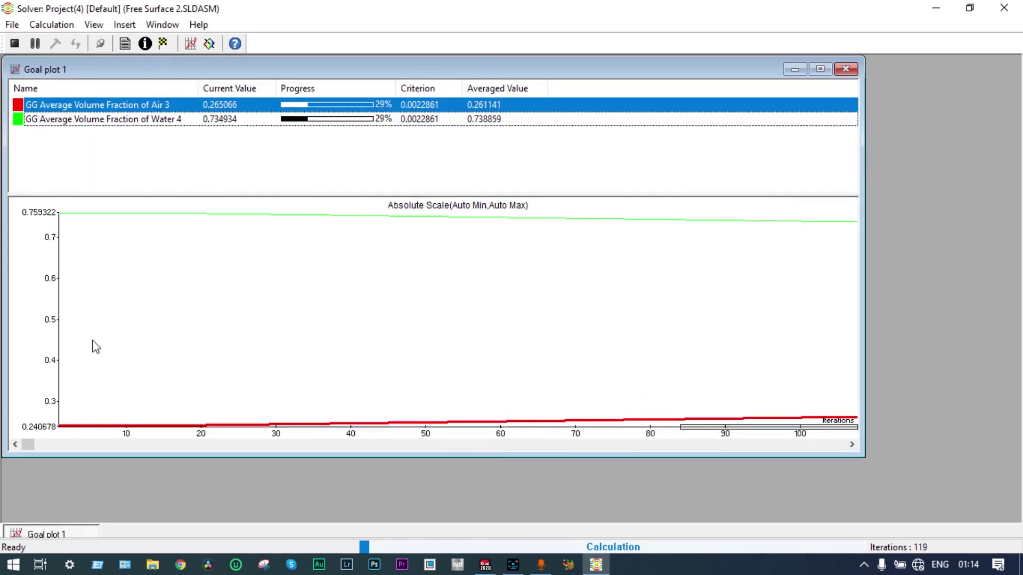
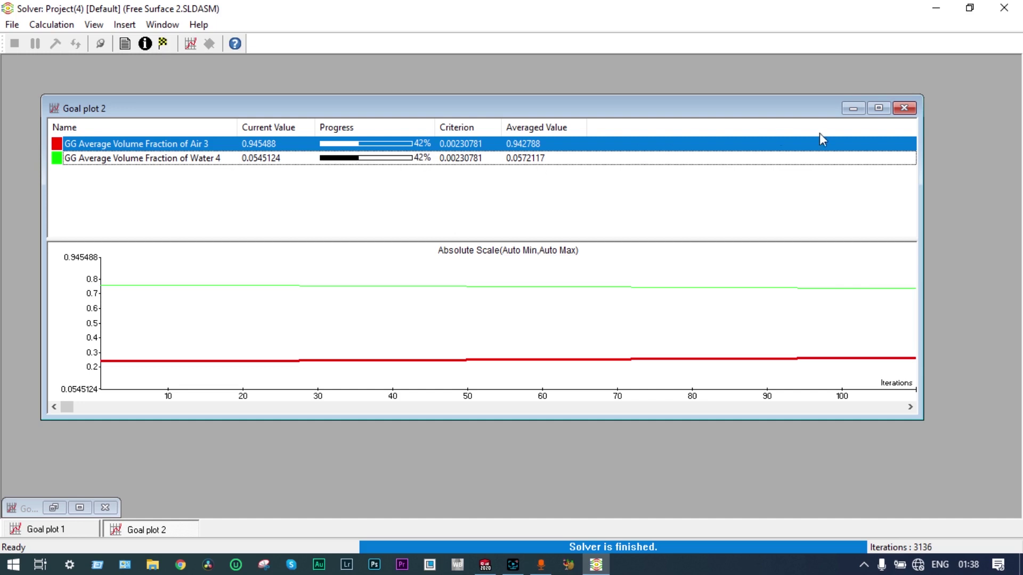
Close the second goal plot and create a contour cut plot of Mass Fraction of Water on the Front Plane
left_click(905, 109)
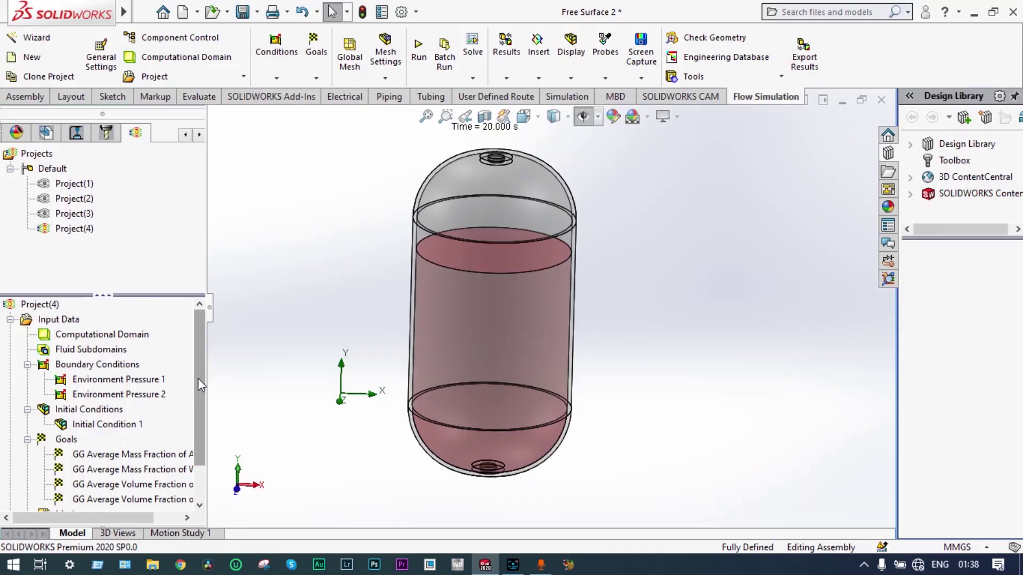
scroll(89, 343, "down", 5)
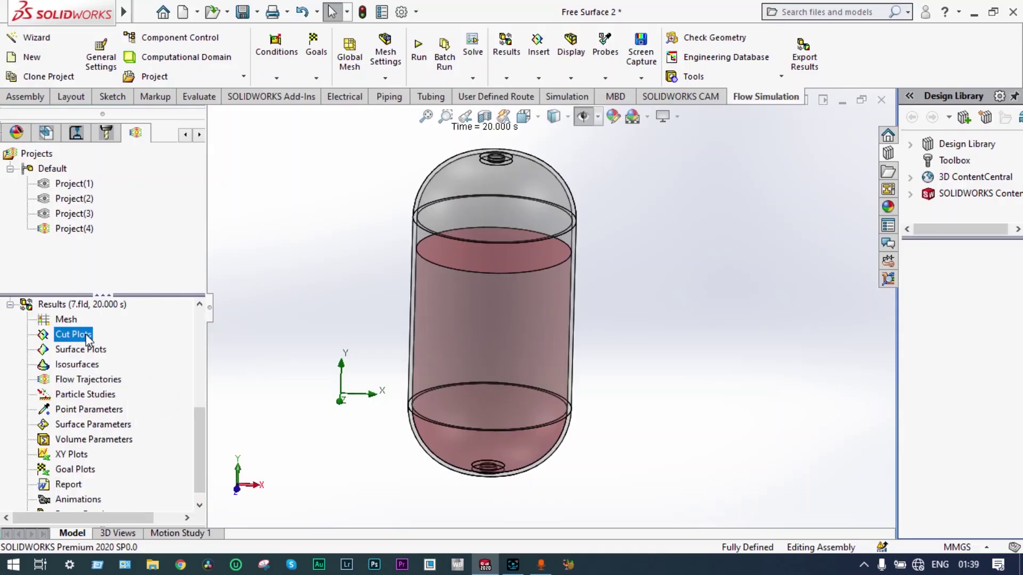
double_click(74, 334)
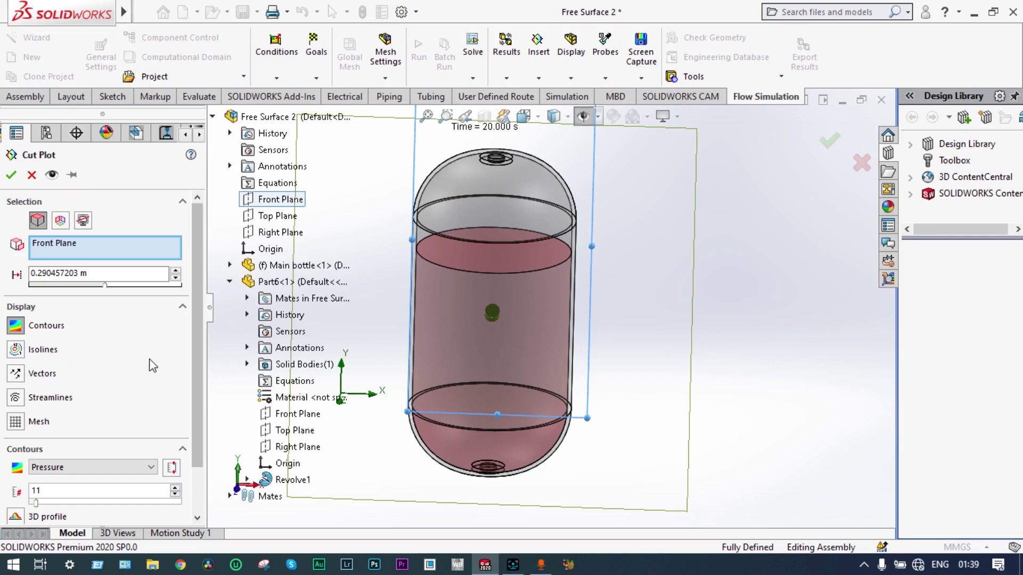
left_click(152, 466)
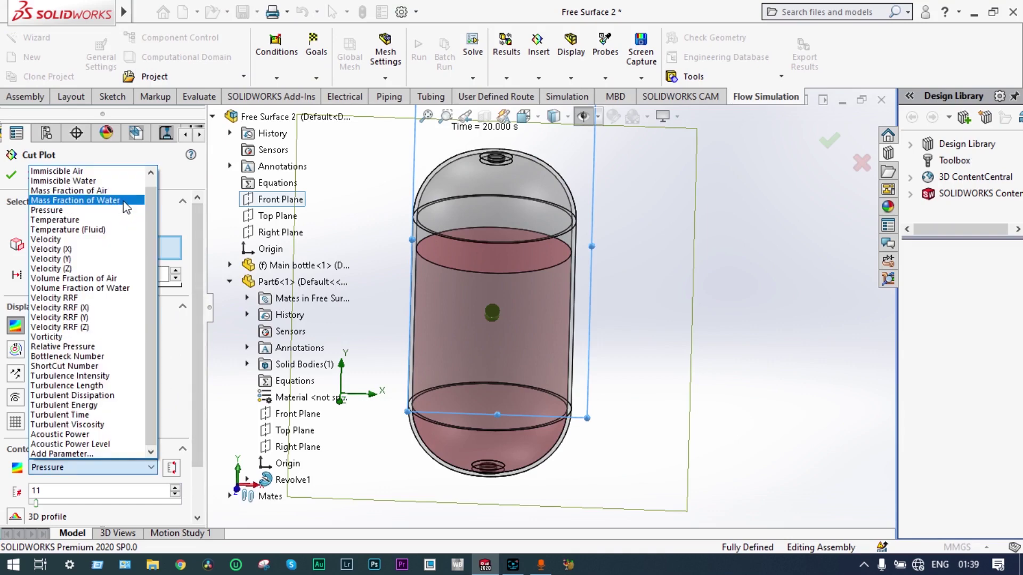
left_click(126, 201)
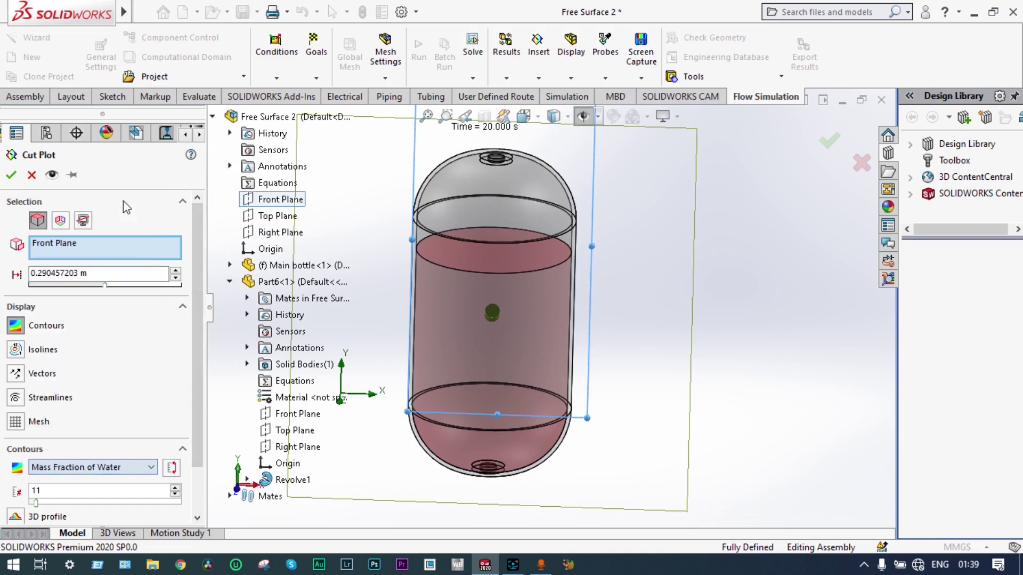
left_click(11, 176)
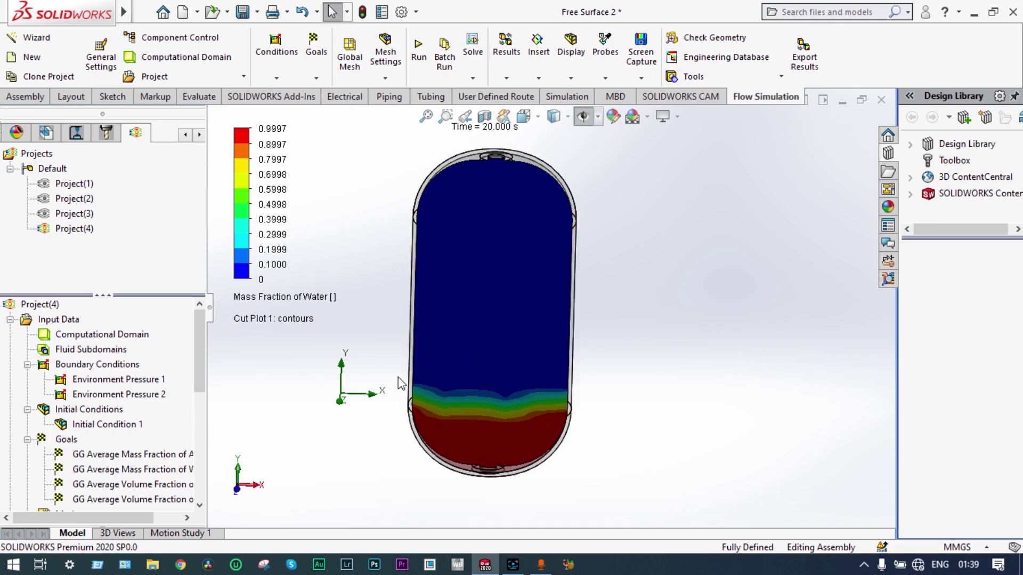
Switch the results to Transient Explorer and select the water mass fraction cut plot
right_click(101, 408)
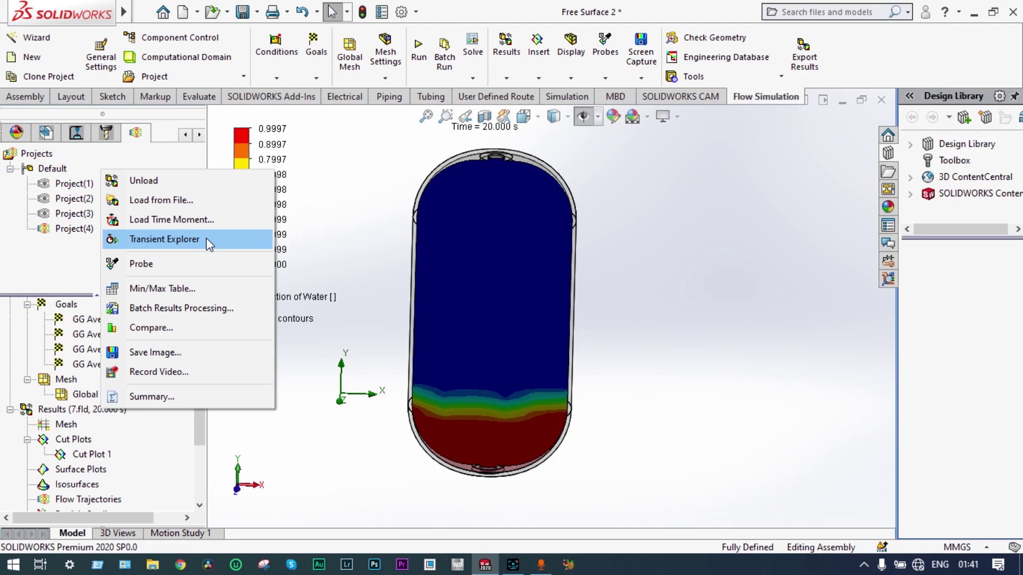
left_click(206, 239)
left_click_drag(202, 351, 221, 423)
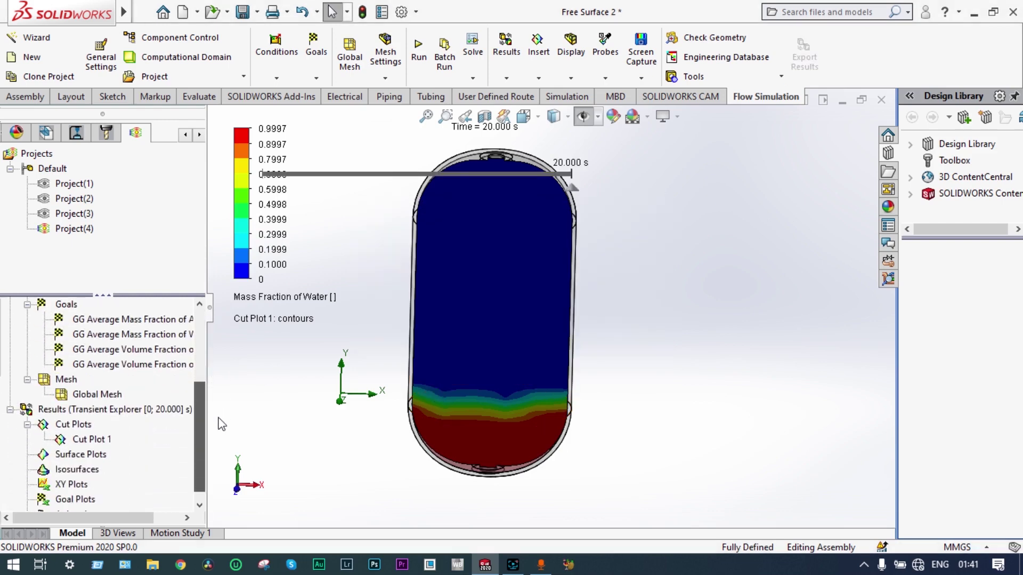
left_click(99, 440)
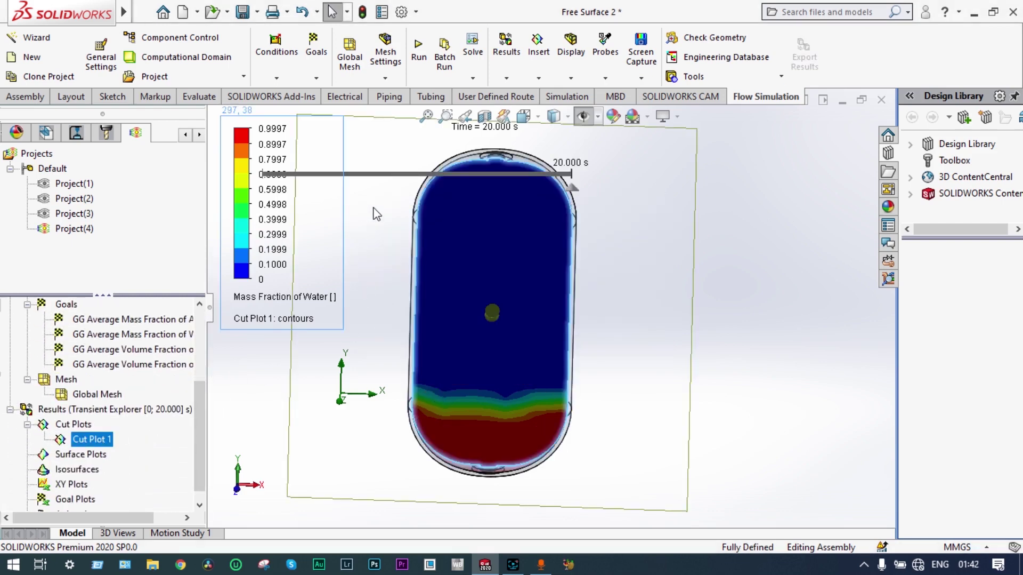
Change the cut plot's displayed contour parameter to Mass Fraction of Air
left_click(738, 219)
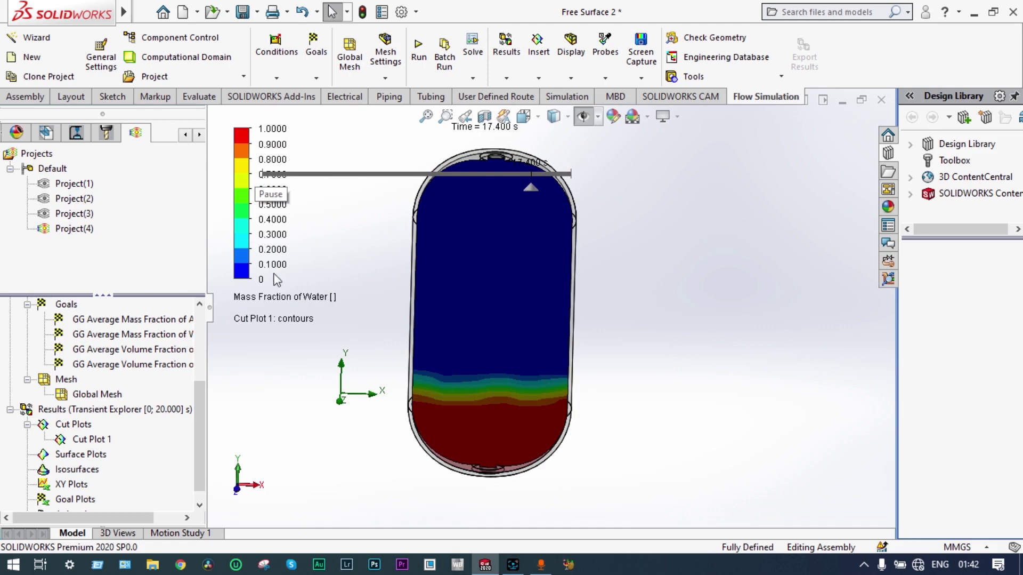
left_click(272, 301)
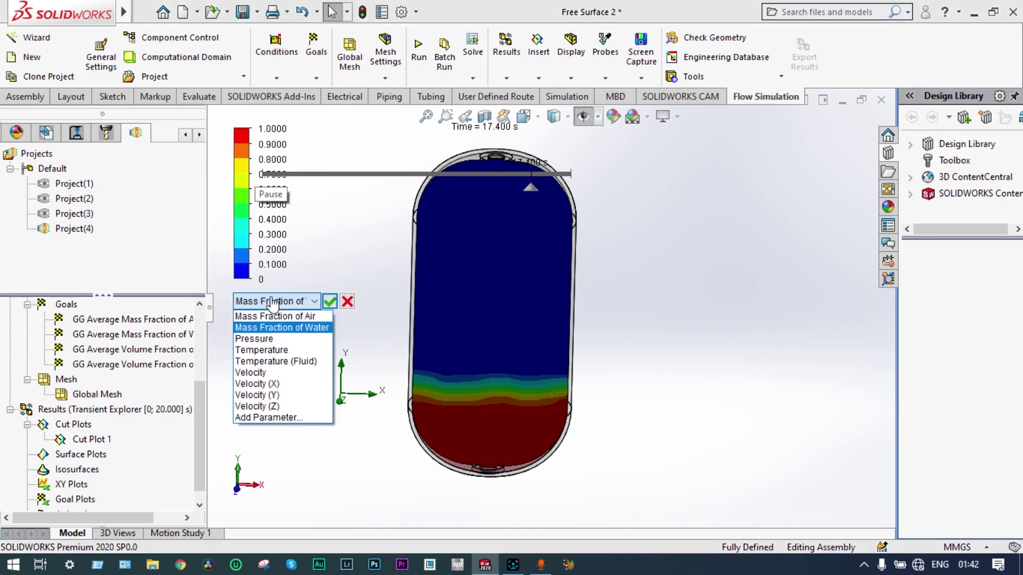
left_click(277, 316)
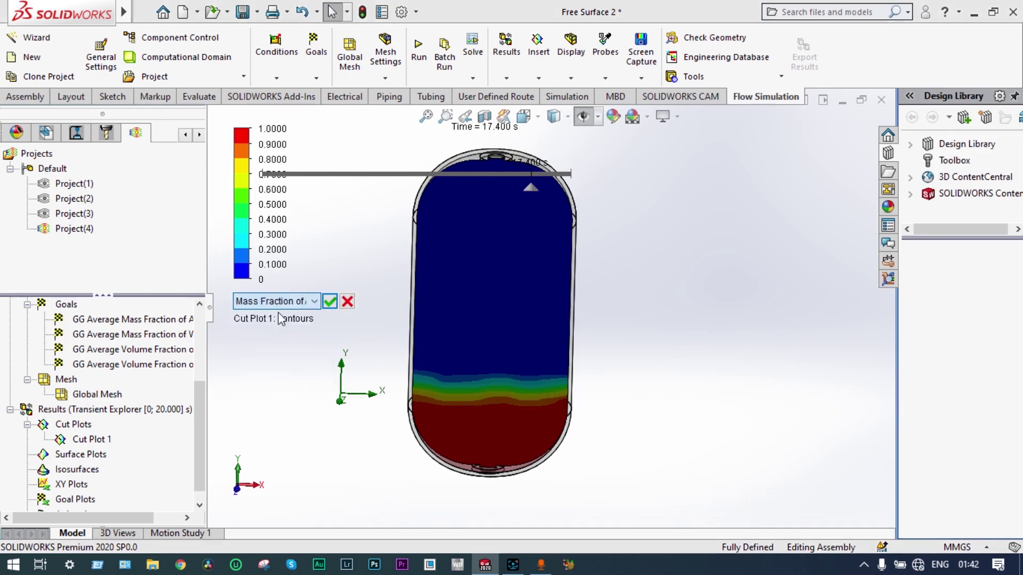
left_click(330, 302)
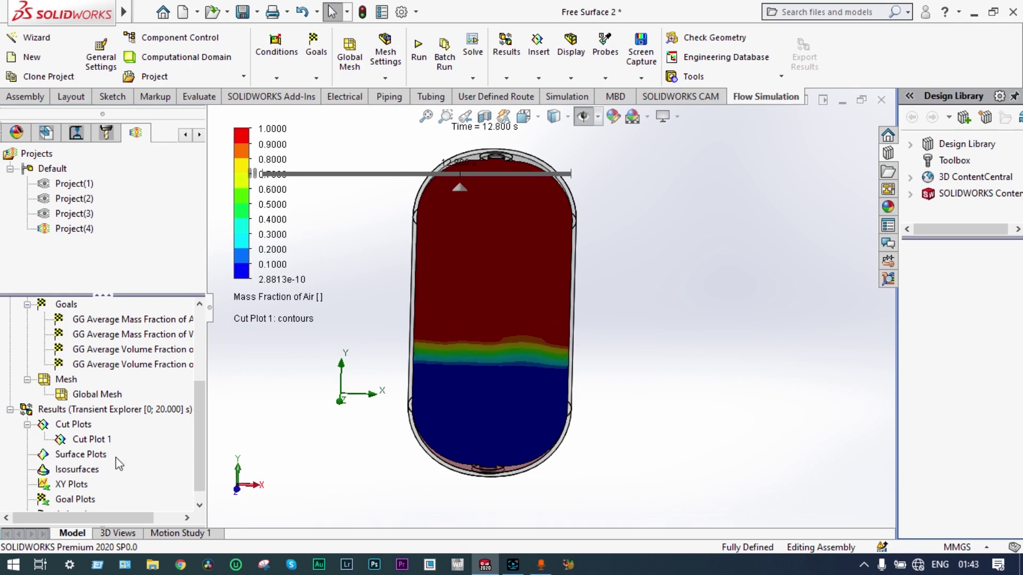
Hide the cut plot and insert a contour surface plot of Mass Fraction of Air using all faces
right_click(95, 439)
left_click(159, 234)
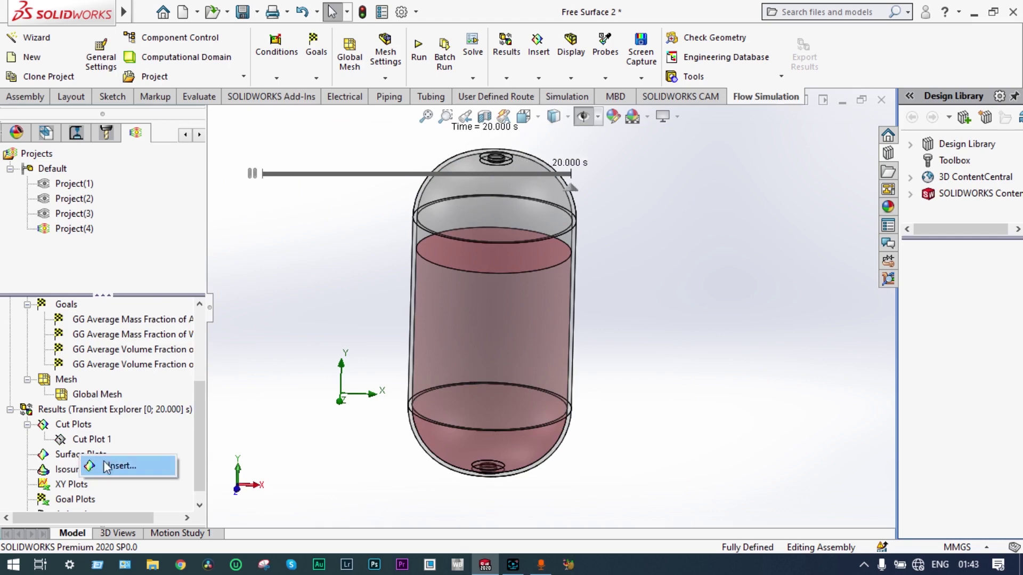
left_click(111, 465)
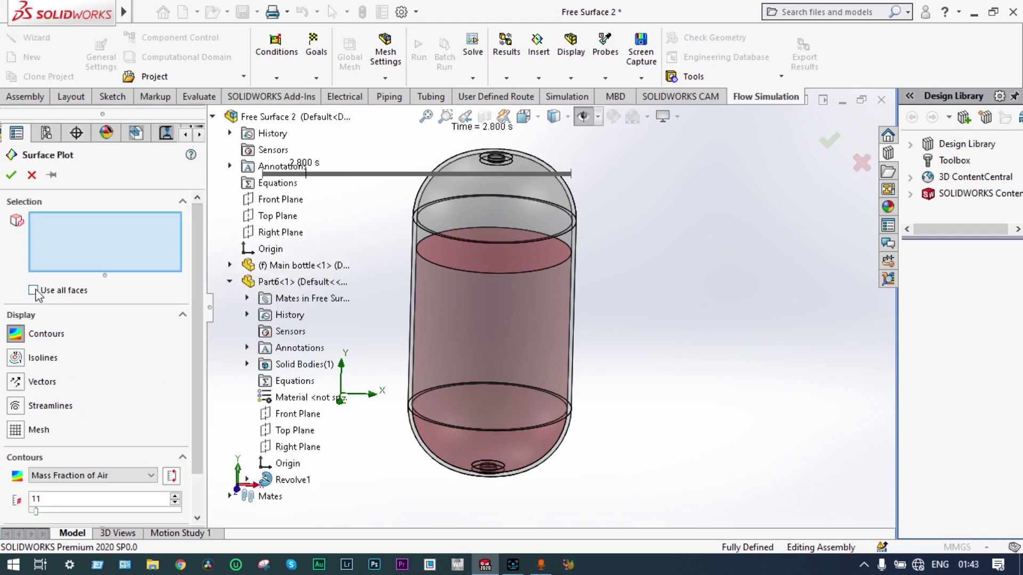
left_click(33, 290)
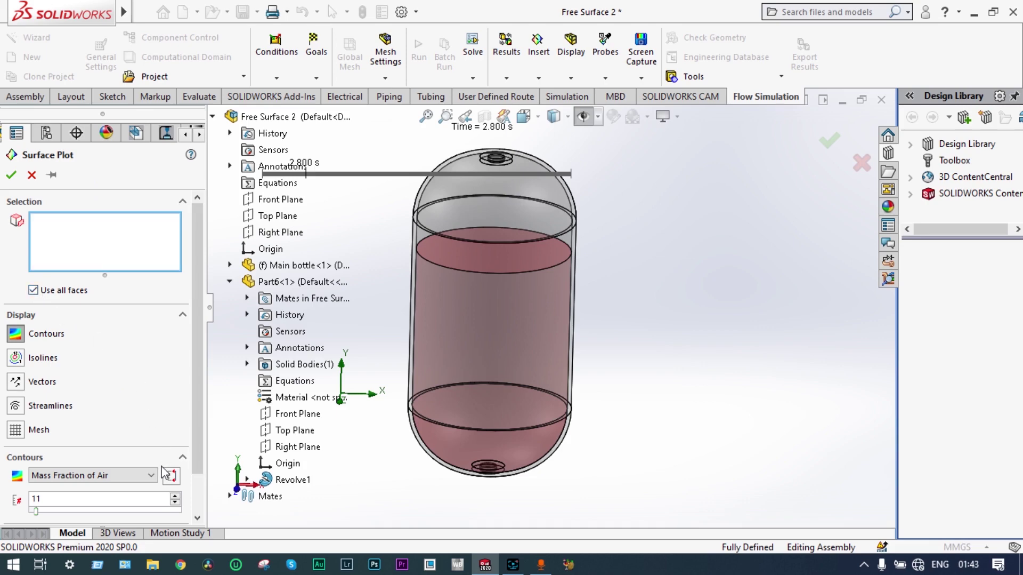
left_click(10, 178)
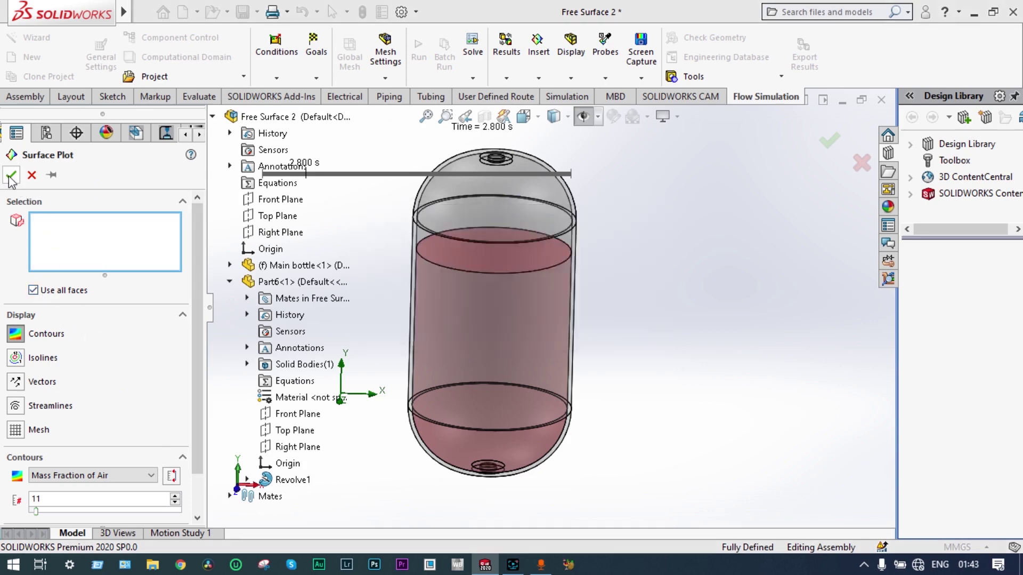
Play the transient animation of the air mass fraction surface plot on the bottle, then pause it
scroll(598, 315, "up", 3)
middle_click_drag(539, 309, 469, 309)
scroll(524, 286, "down", 3)
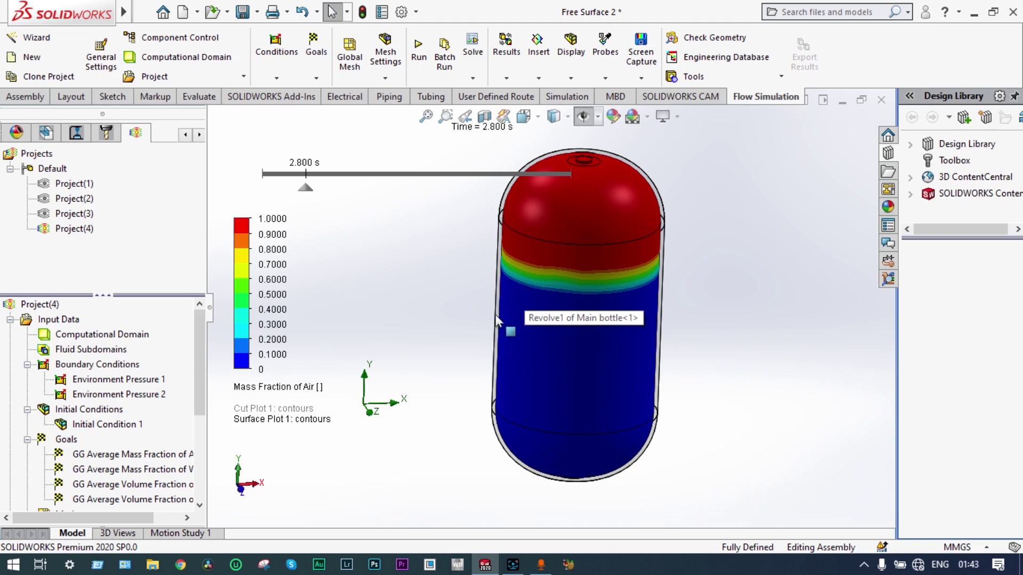
mouse_move(313, 200)
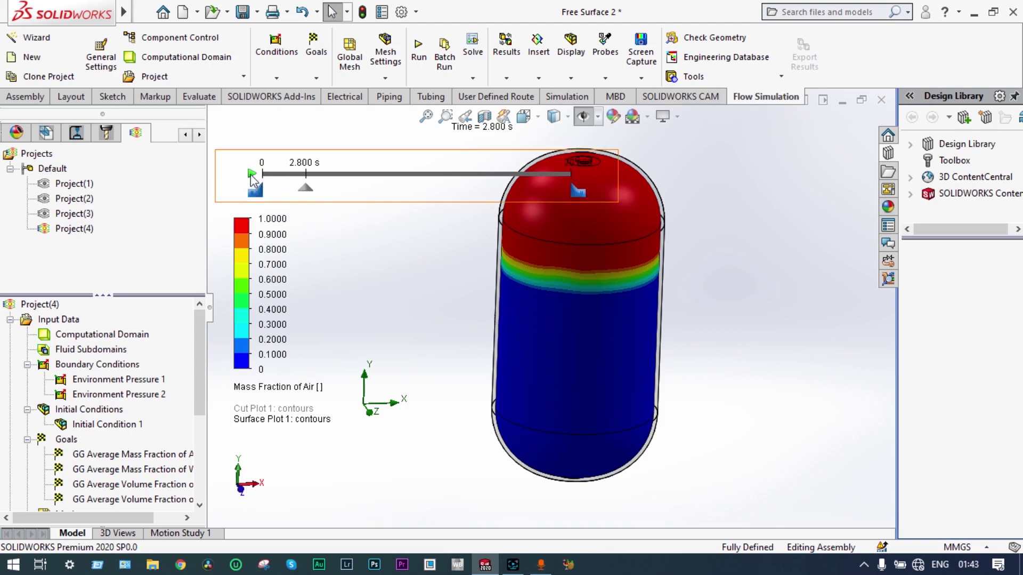
left_click(251, 174)
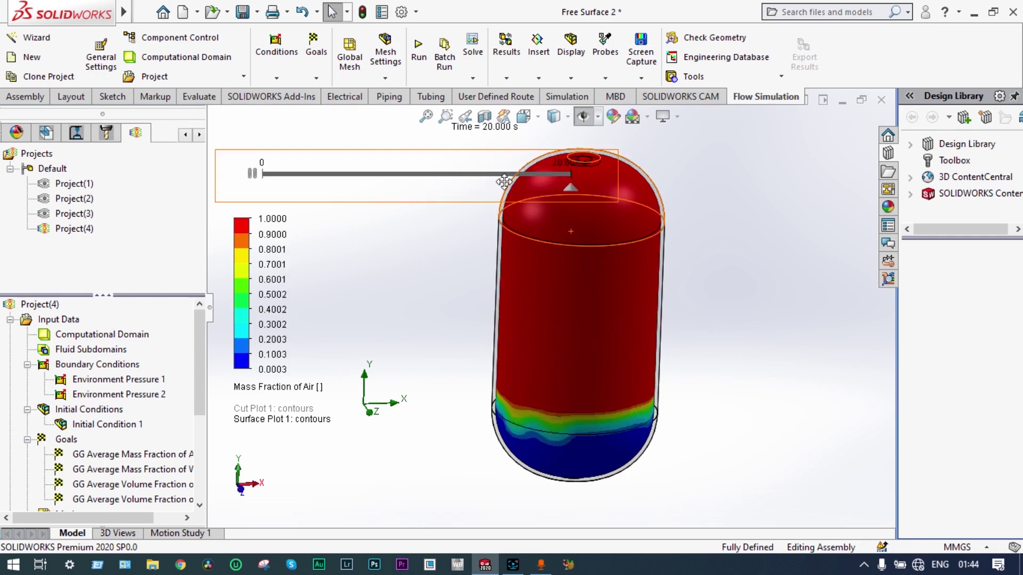
left_click(253, 177)
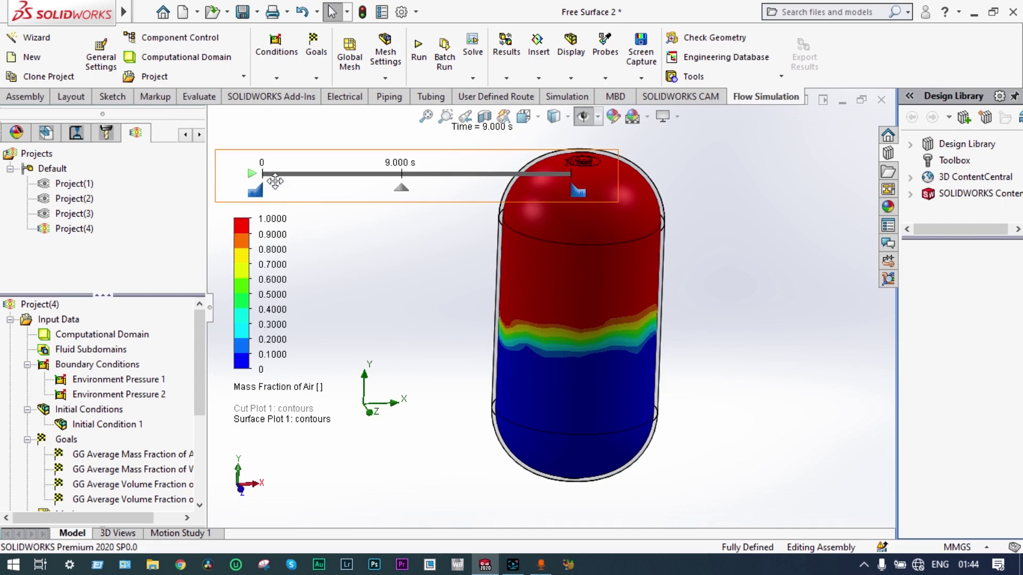
Move the transient time slider below the bottle and replay the surface plot animation, pausing it at the end
left_click_drag(265, 188, 267, 499)
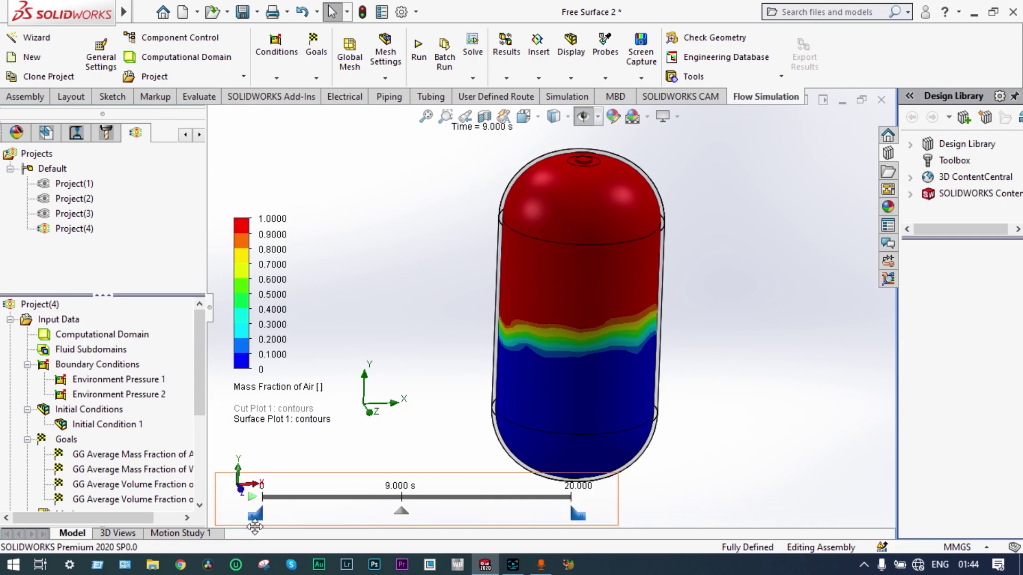
middle_click_drag(512, 320, 552, 386)
middle_click_drag(614, 315, 613, 308)
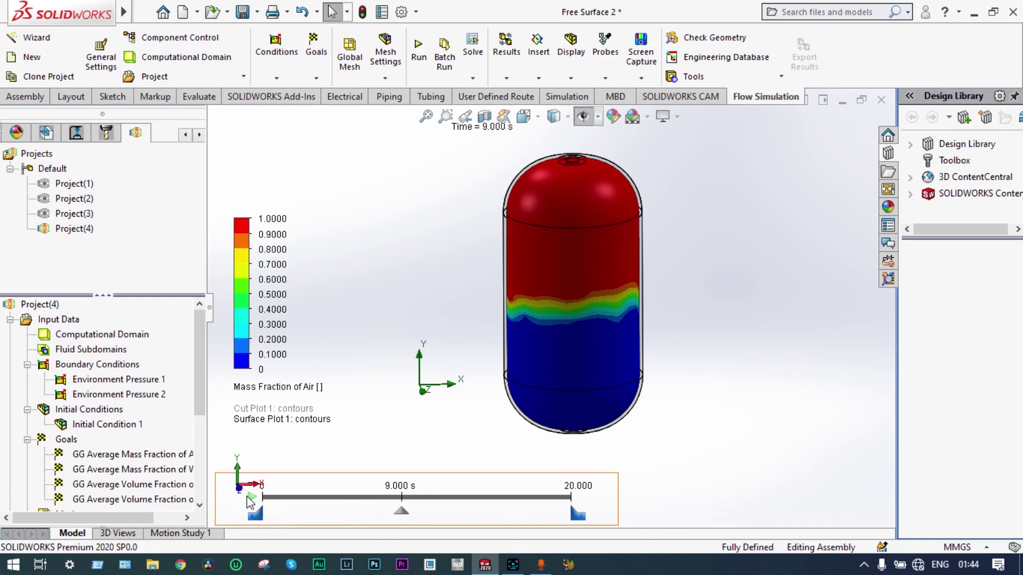
left_click(252, 499)
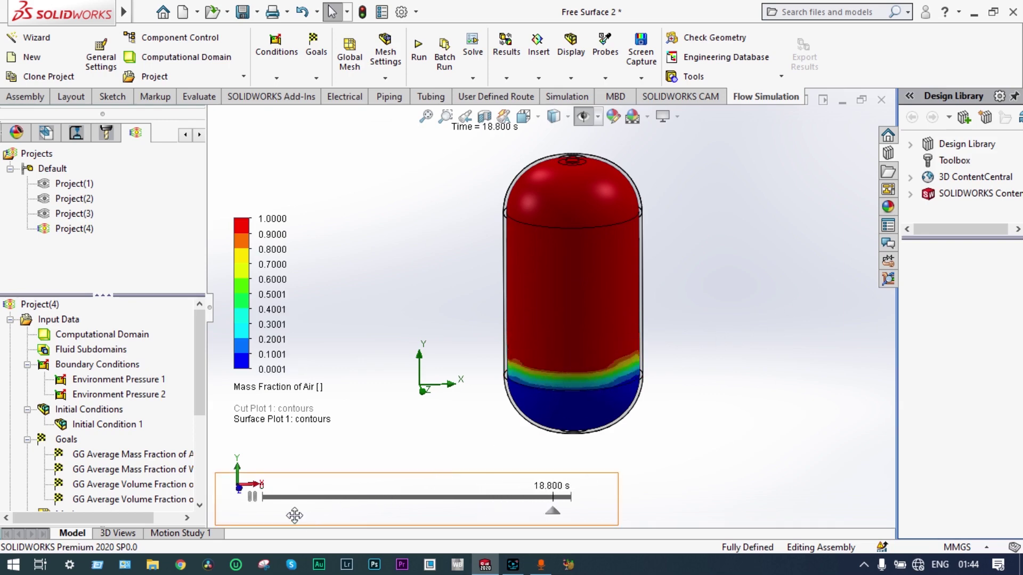
left_click(252, 499)
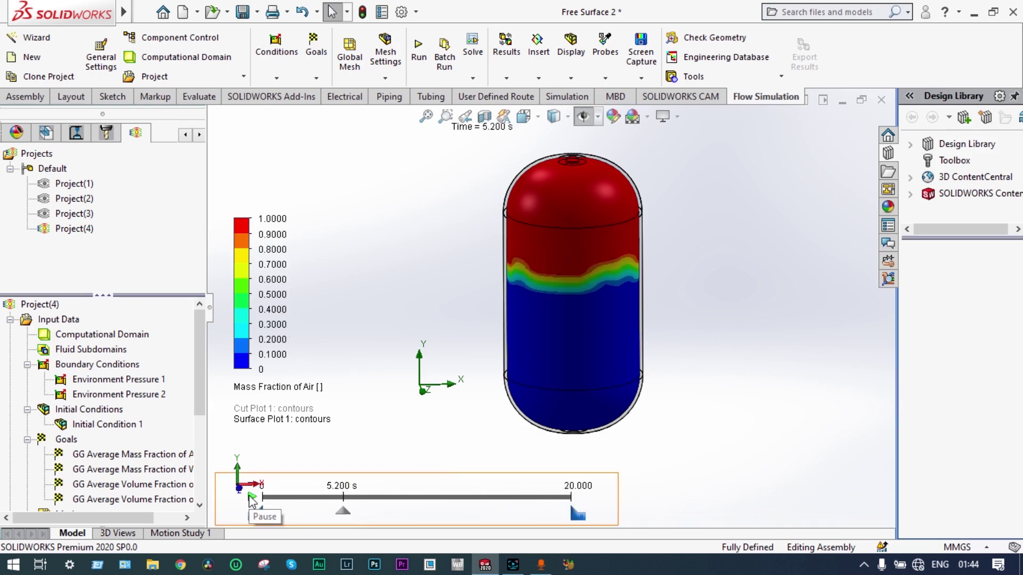
Set up a goal plot with all goals selected, show its summary table for review, and close the table
left_click_drag(200, 397, 216, 509)
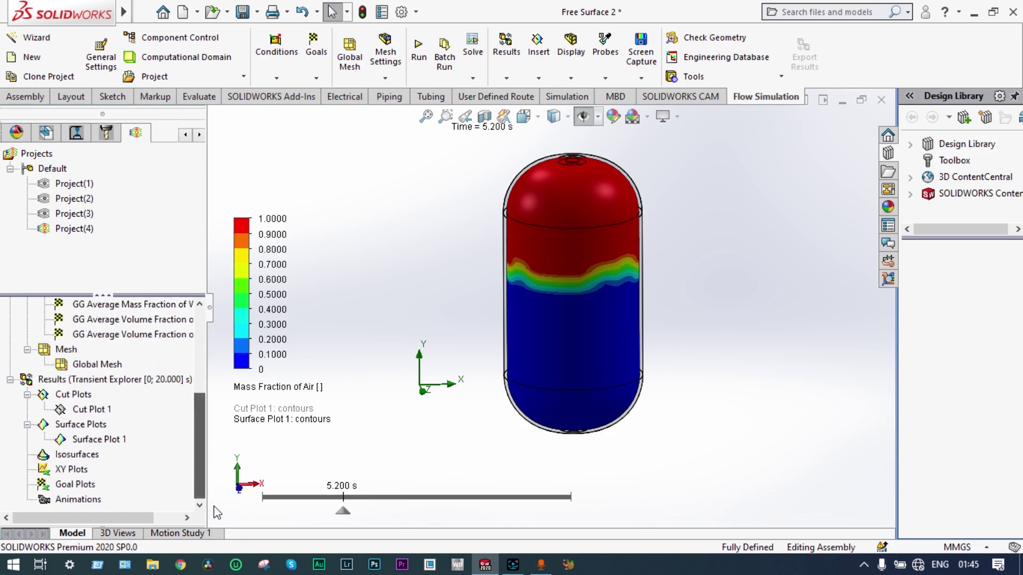
right_click(77, 483)
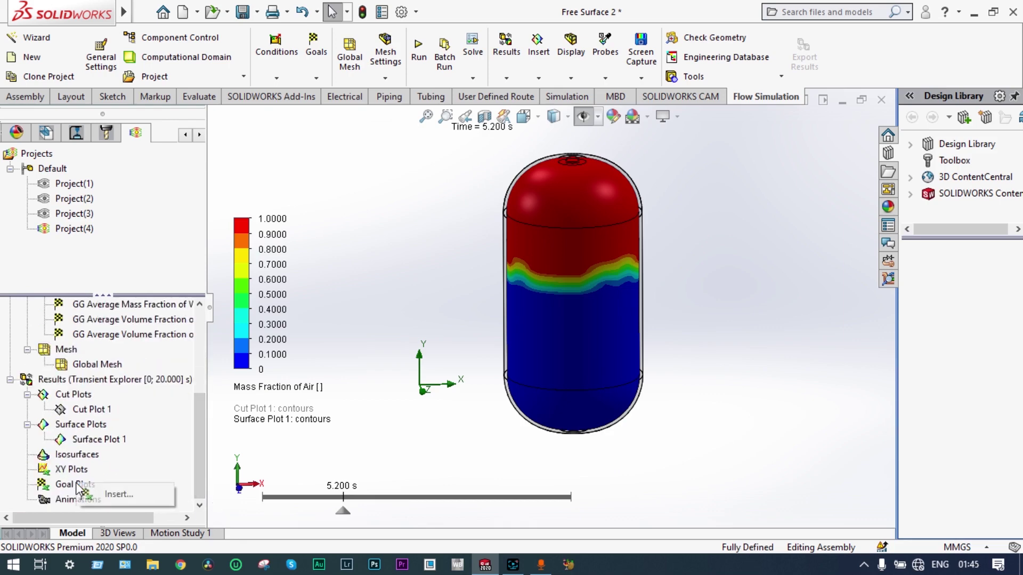
left_click(109, 494)
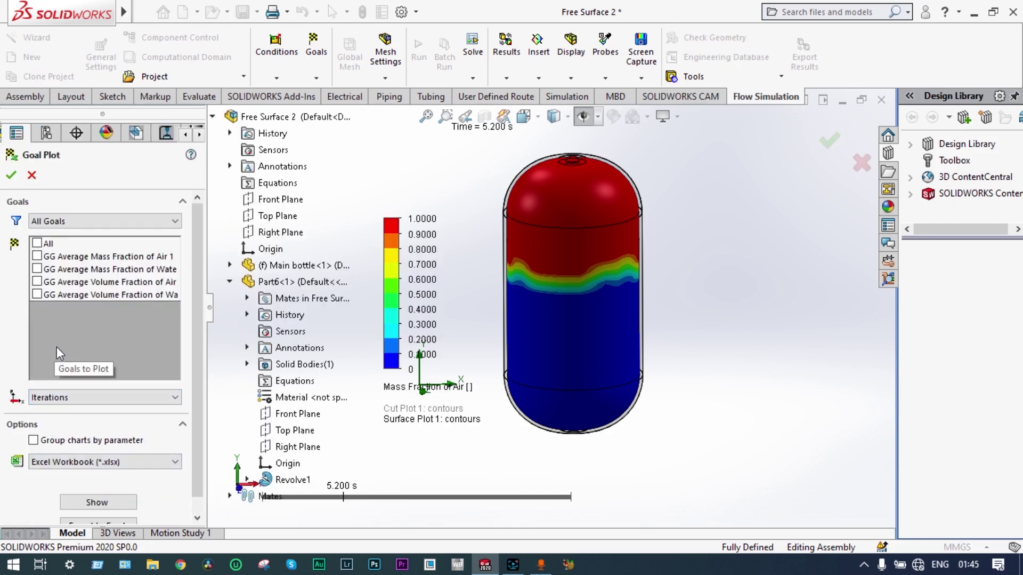
left_click(37, 244)
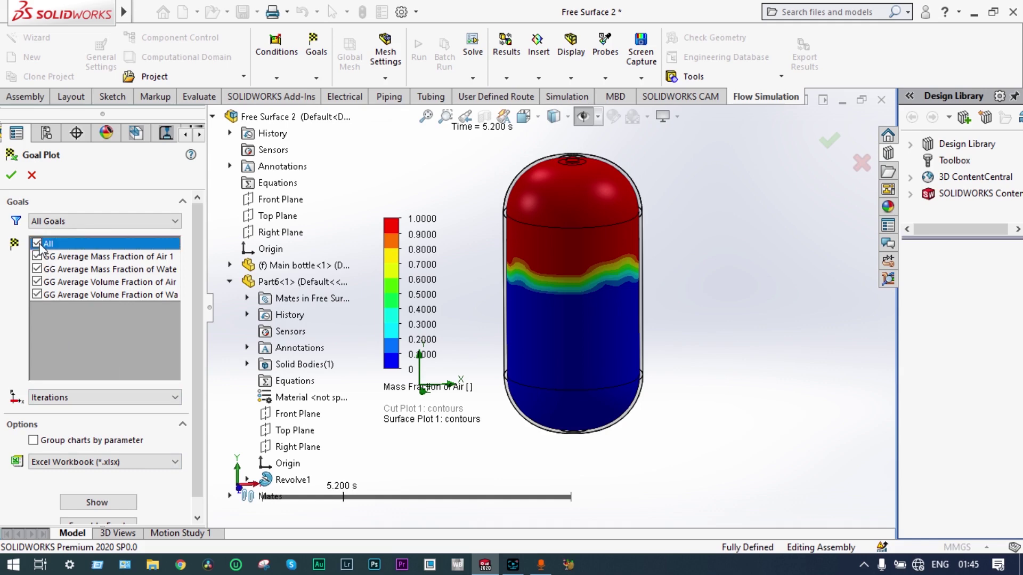
left_click(96, 501)
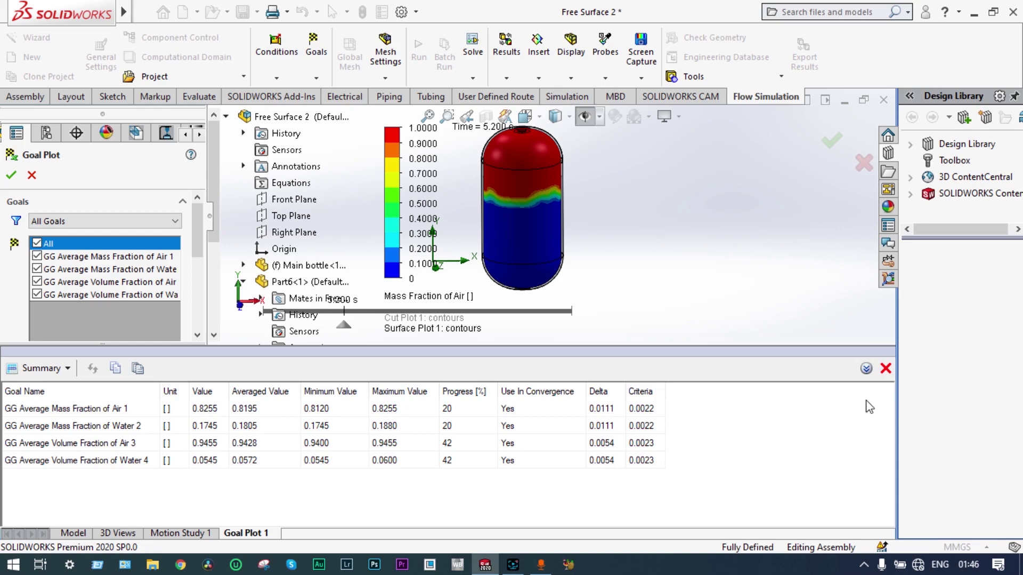
left_click(886, 368)
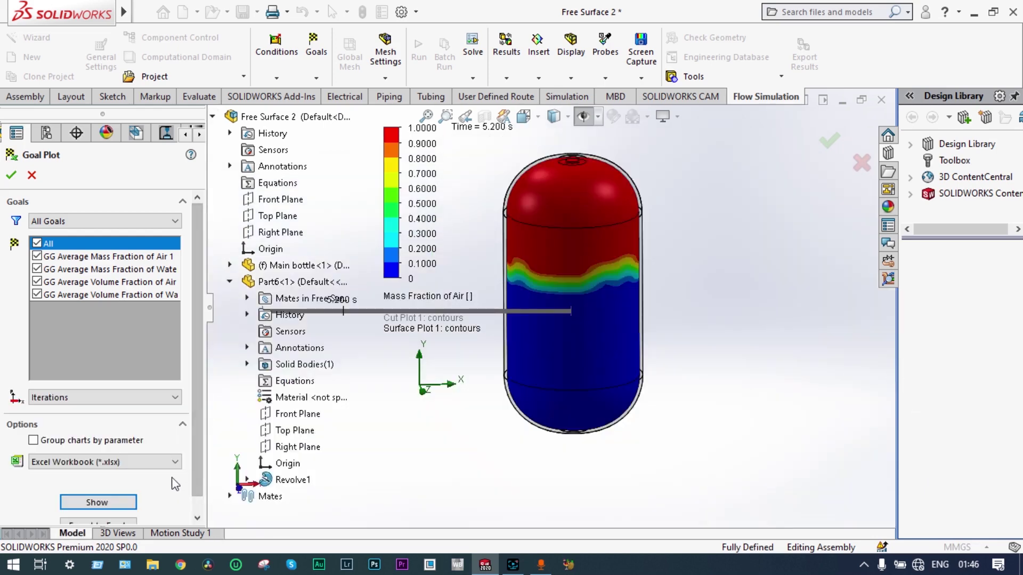
Show the goal plot results again as History charts and enlarge the chart area
scroll(196, 462, "down", 1)
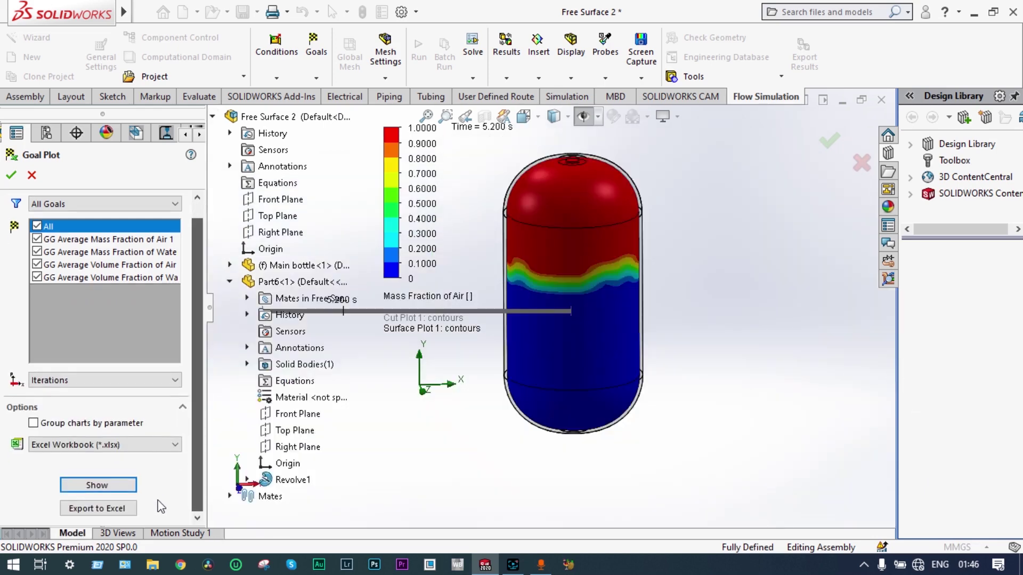
left_click(98, 485)
left_click(40, 422)
left_click(65, 466)
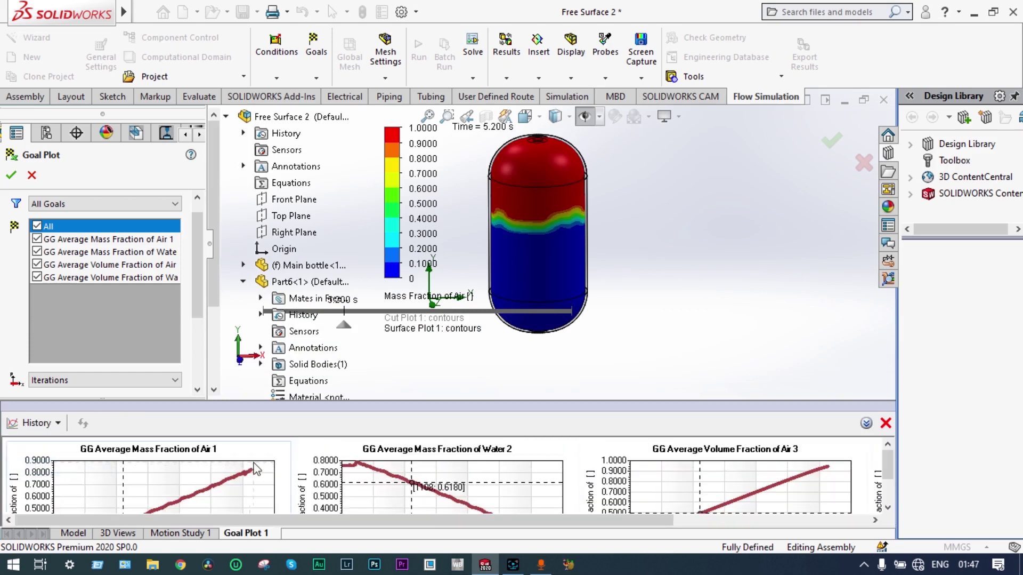
left_click_drag(327, 405, 359, 302)
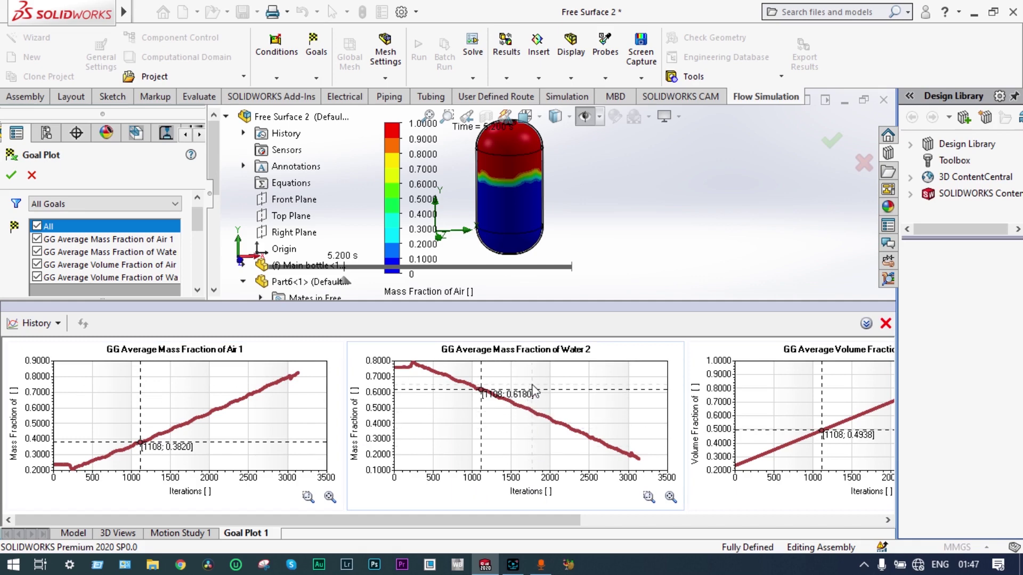
Examine the history charts of average mass and volume fractions of air and water over the iterations
mouse_move(519, 406)
mouse_move(640, 457)
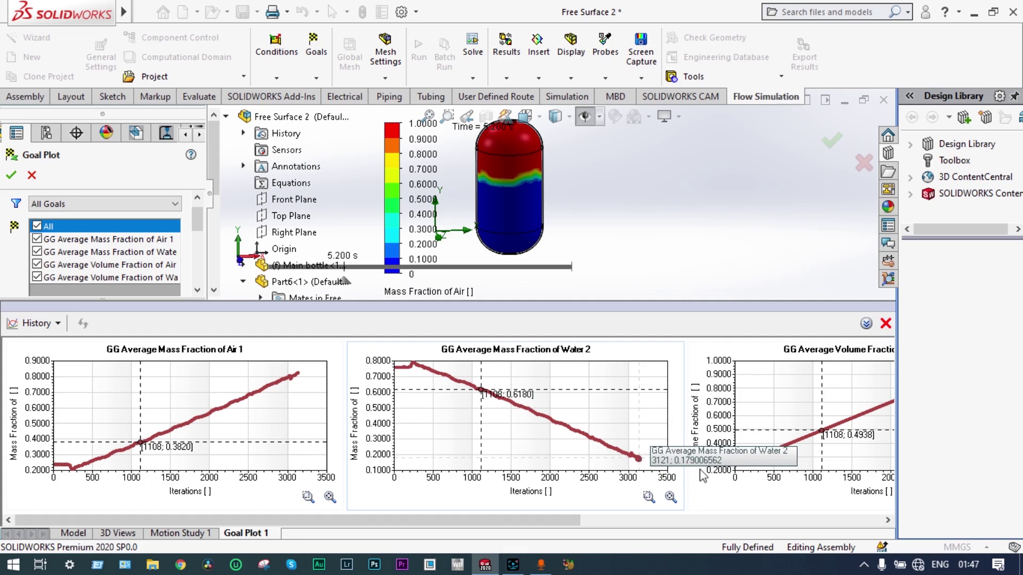
left_click_drag(578, 519, 834, 505)
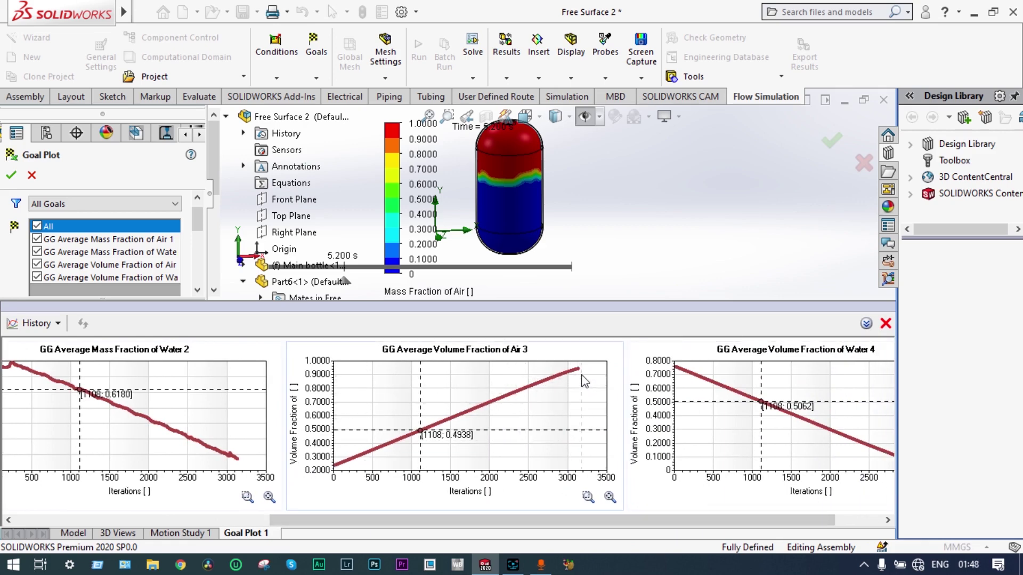
mouse_move(578, 373)
left_click_drag(618, 520, 665, 524)
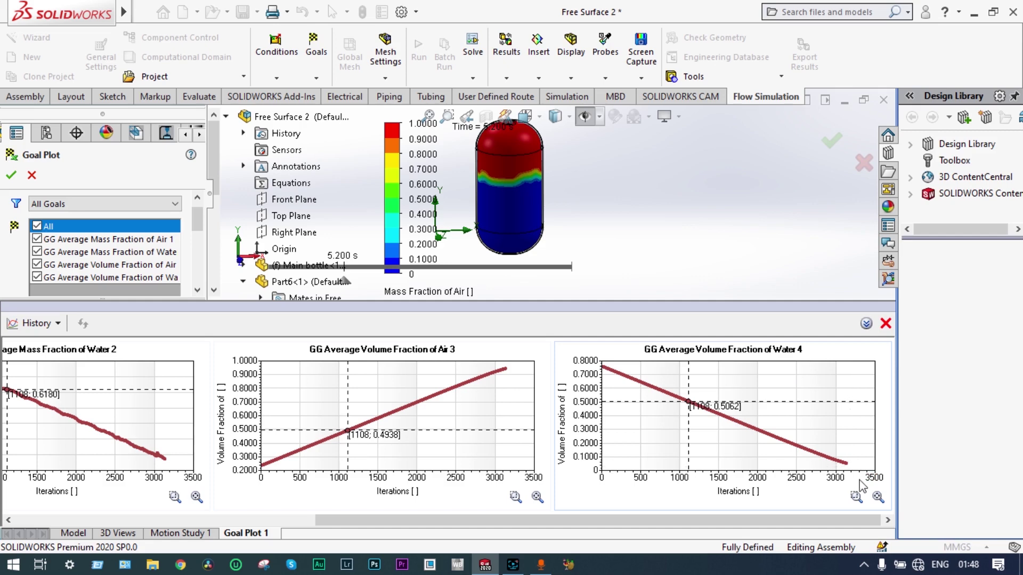
left_click_drag(783, 520, 475, 523)
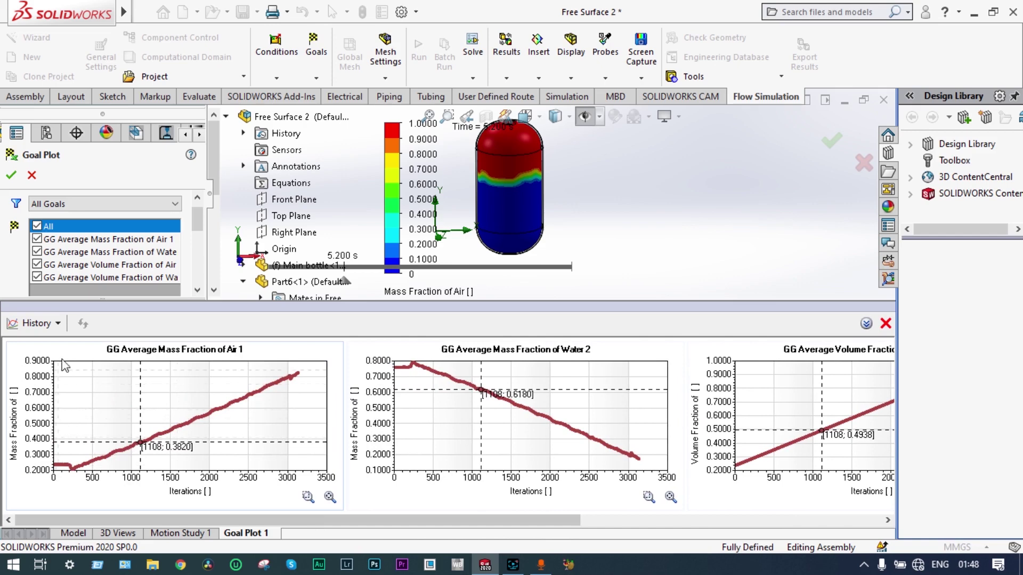